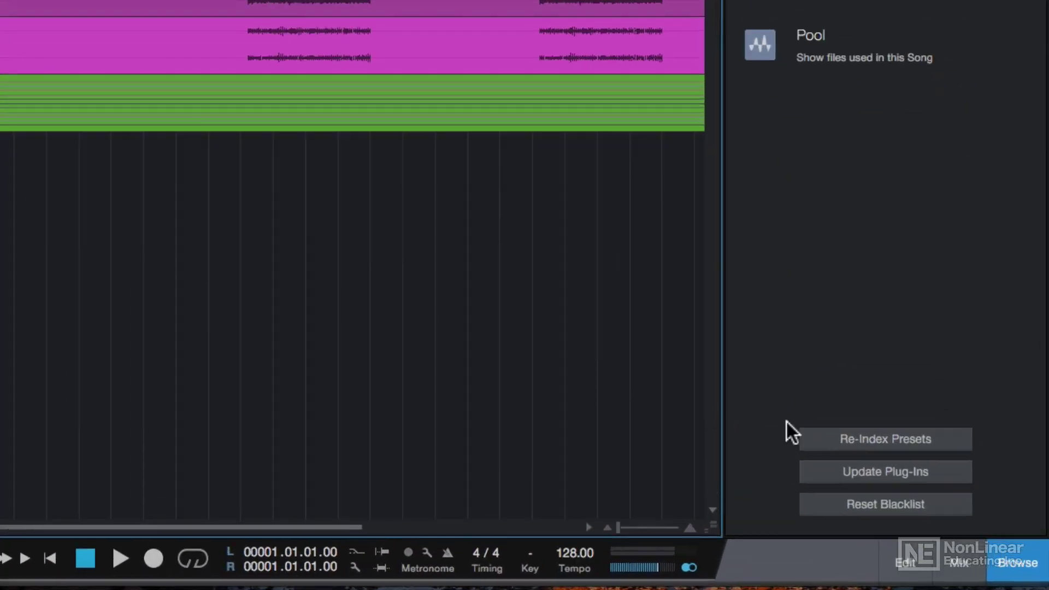
# - Open the Console below the arrangement to show the drum channels and the Main output
pyautogui.click(958, 554)
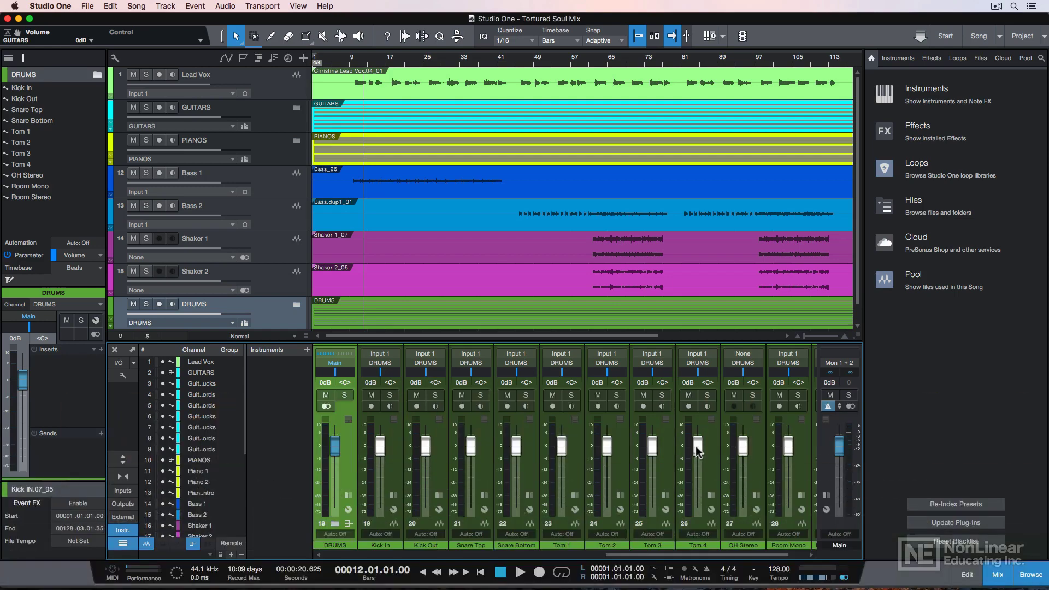
# - Detach the Console into a floating window, step through the drum channels, and select DRUMS
pyautogui.hscroll(-2, 696, 446)
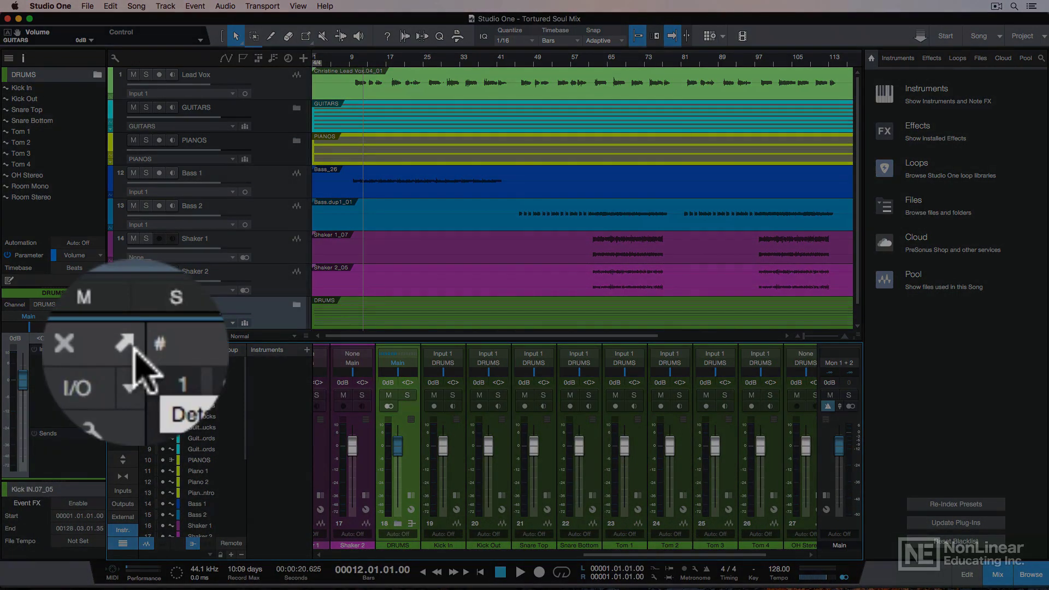
pyautogui.click(130, 350)
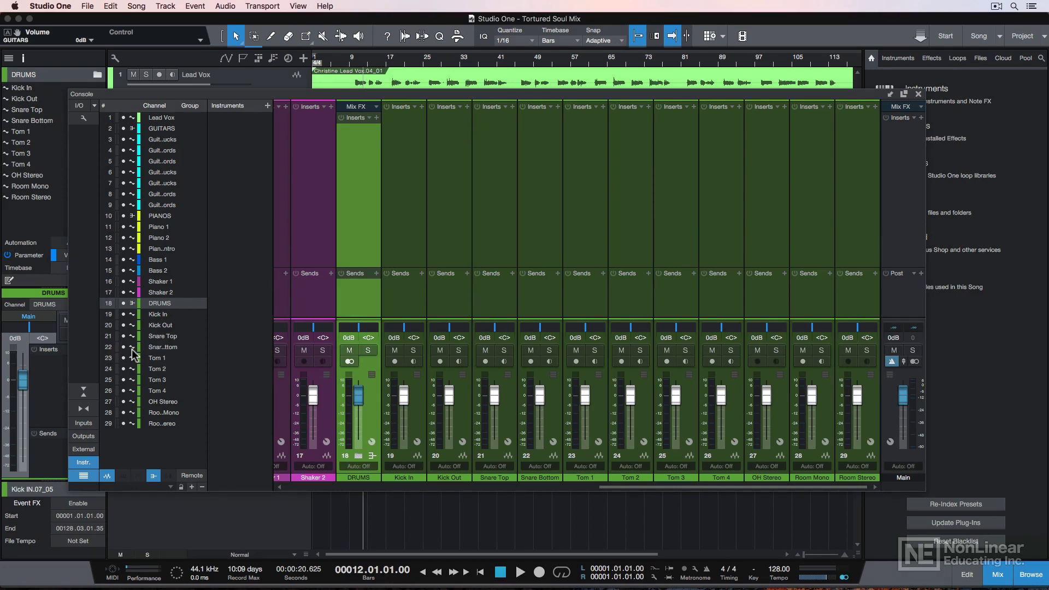
pyautogui.press('Down')
pyautogui.press('Down')
pyautogui.press('Down')
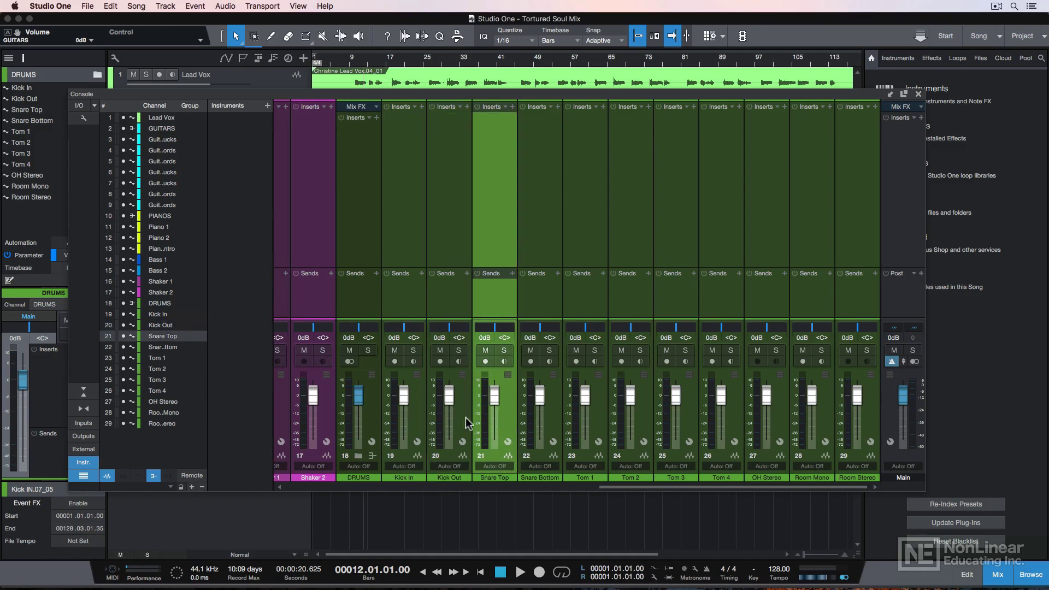
pyautogui.press('Down')
pyautogui.press('Down')
pyautogui.press('Down')
pyautogui.press('Down')
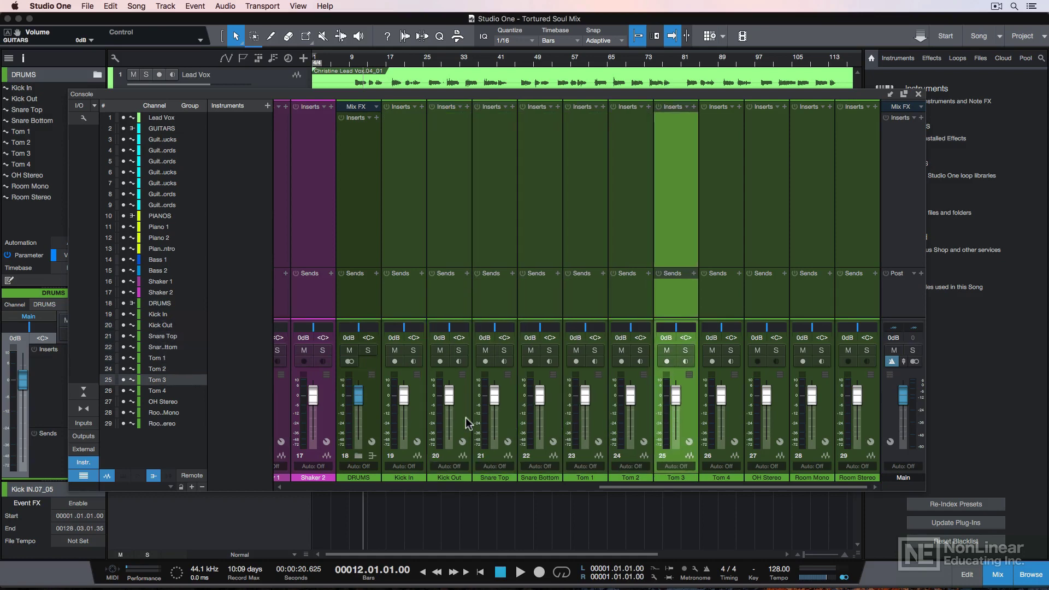
pyautogui.press('Up')
pyautogui.press('Up')
pyautogui.press('Up')
pyautogui.press('Up')
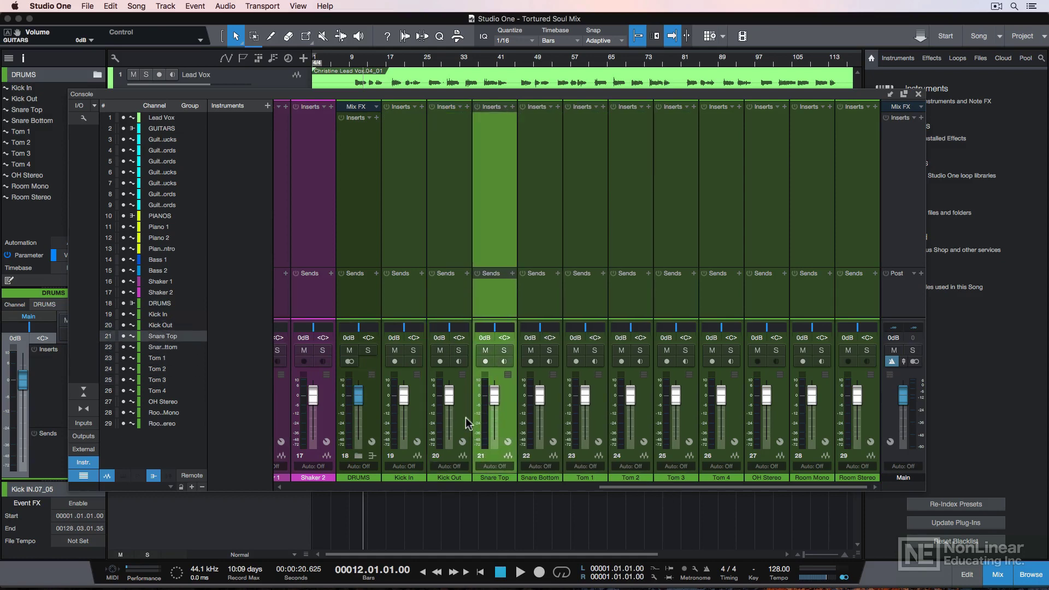
pyautogui.press('Up')
pyautogui.press('Up')
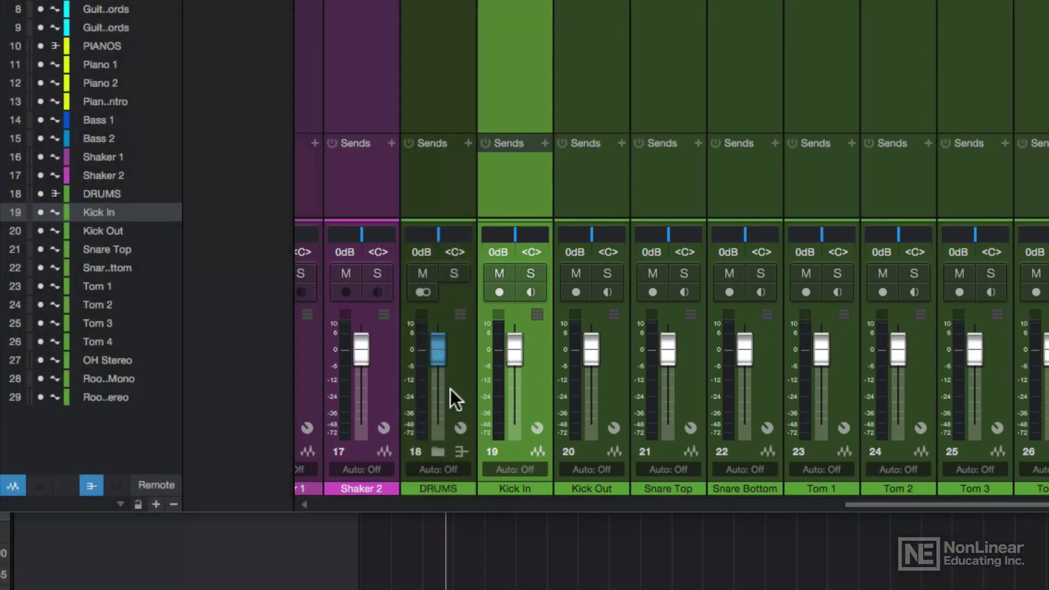
pyautogui.click(456, 385)
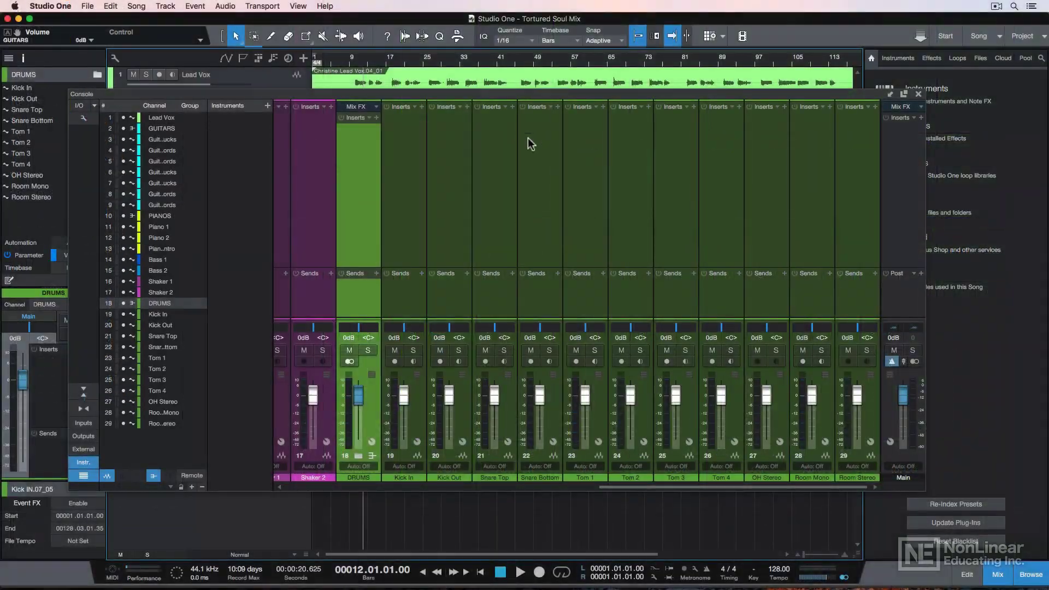
# - Add an Instrument track driving a new Impact instrument, creating Impact St 1 after DRUMS
pyautogui.press('t')
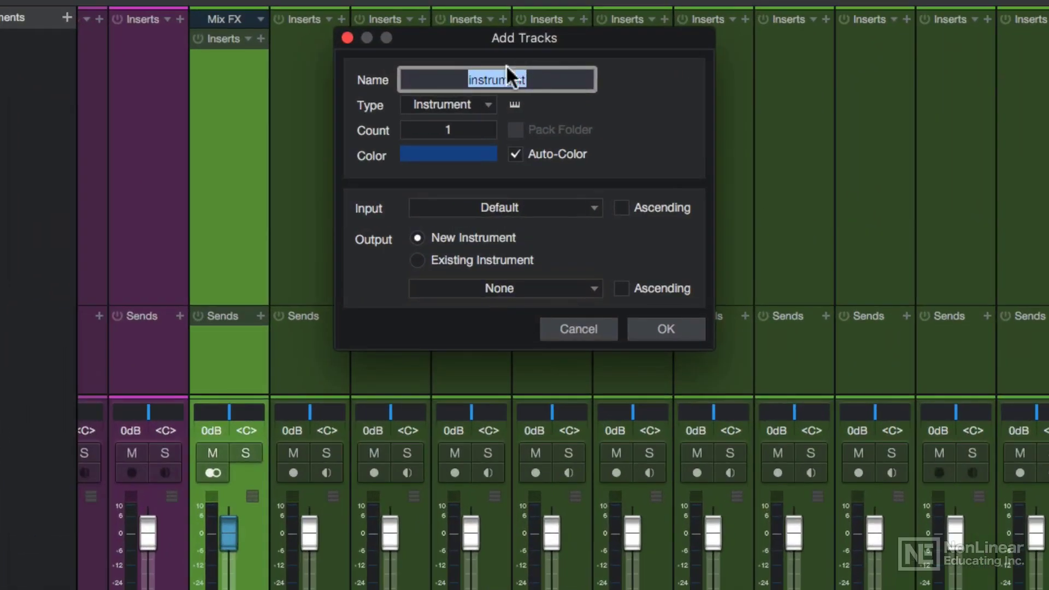
pyautogui.click(481, 104)
pyautogui.click(483, 141)
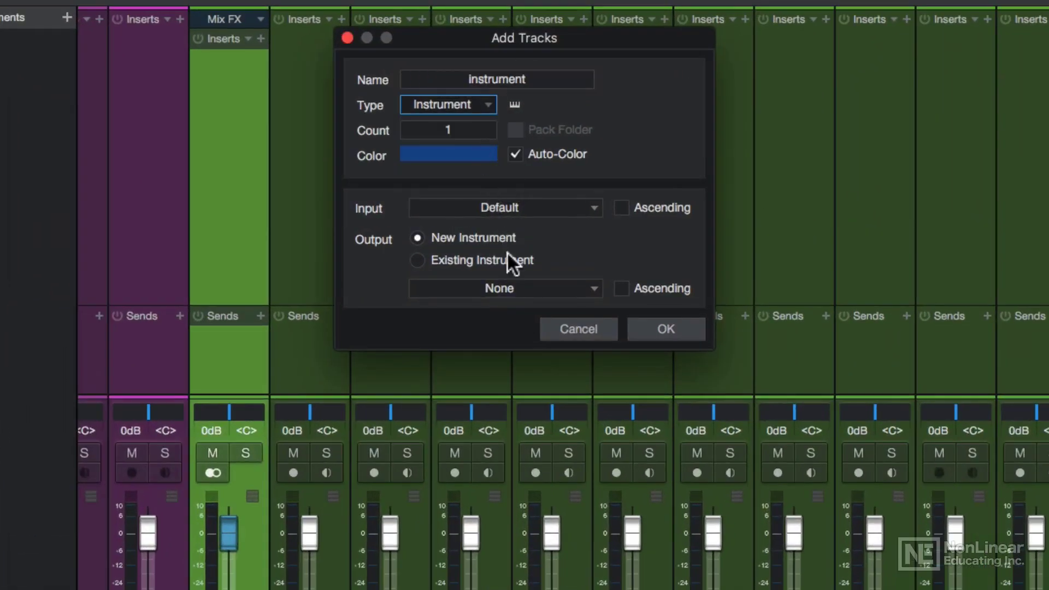
pyautogui.click(513, 286)
pyautogui.click(521, 330)
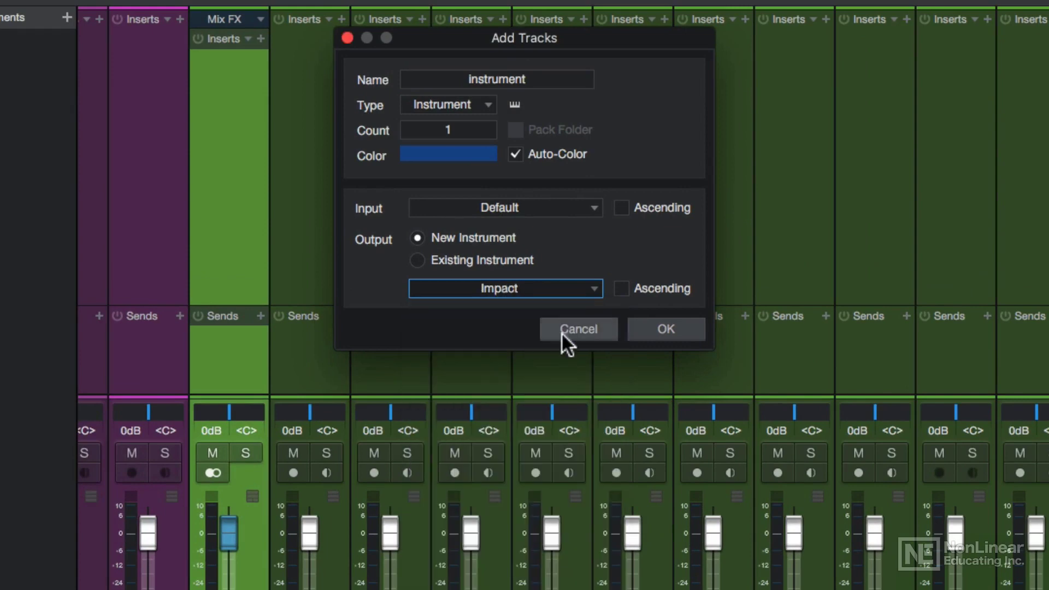
pyautogui.click(647, 328)
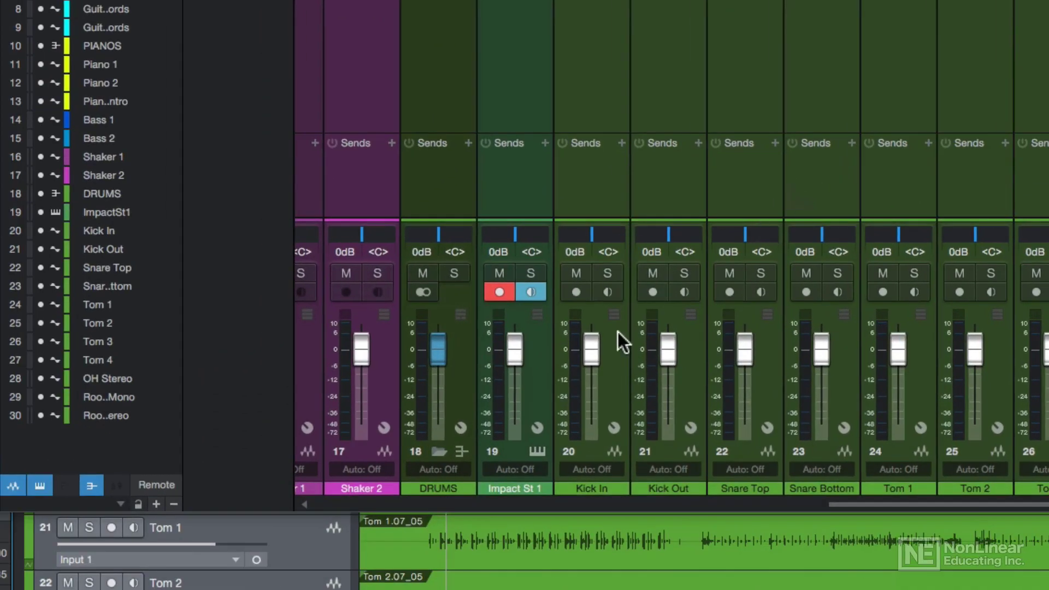
# - Try solo, record arm and input monitoring on Kick In, turning each back off
pyautogui.click(539, 372)
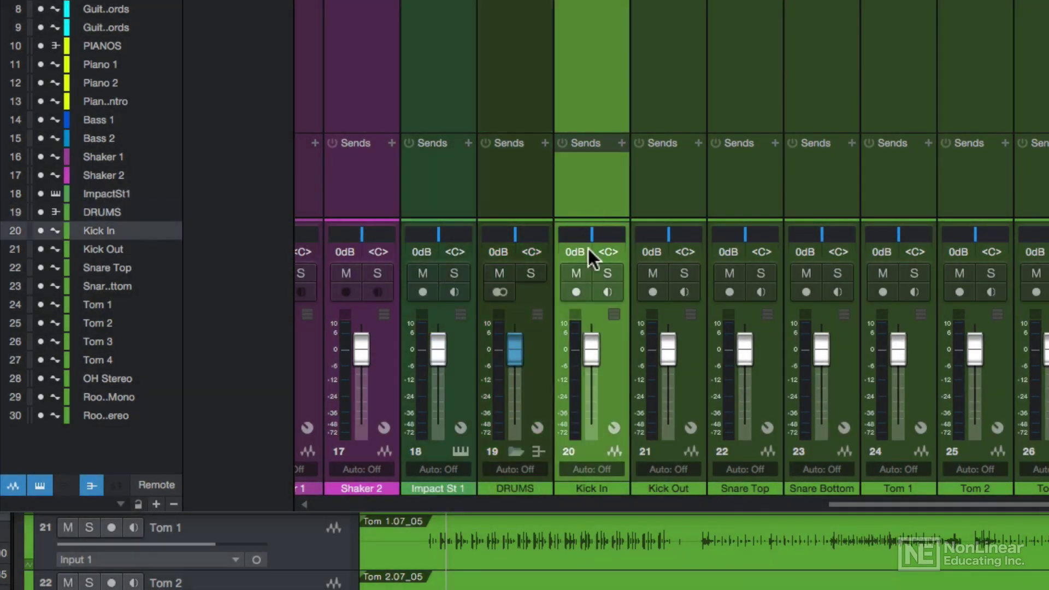
pyautogui.click(606, 271)
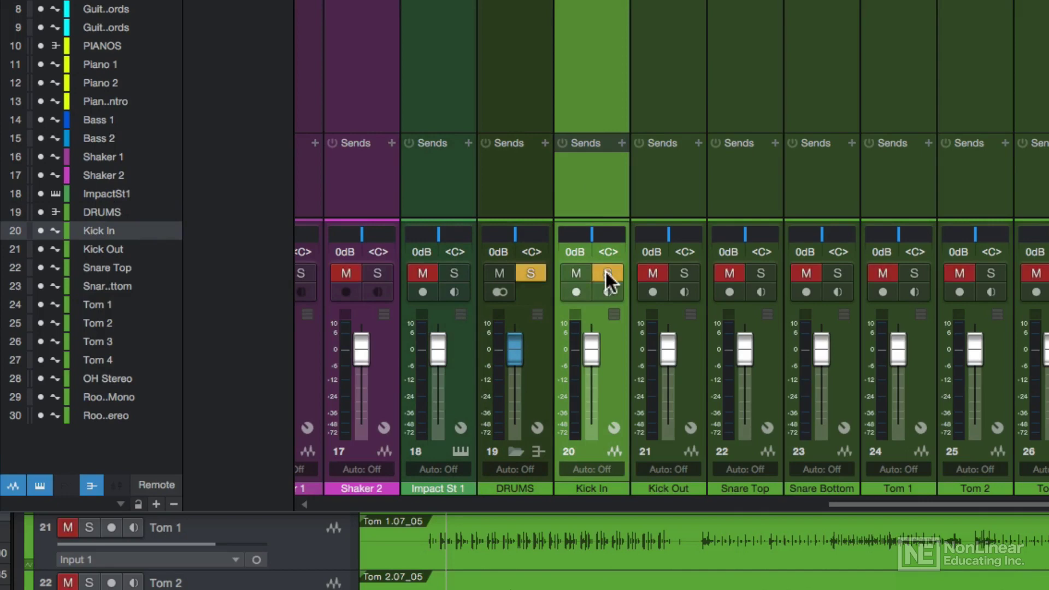
pyautogui.click(605, 270)
pyautogui.click(585, 293)
pyautogui.click(585, 294)
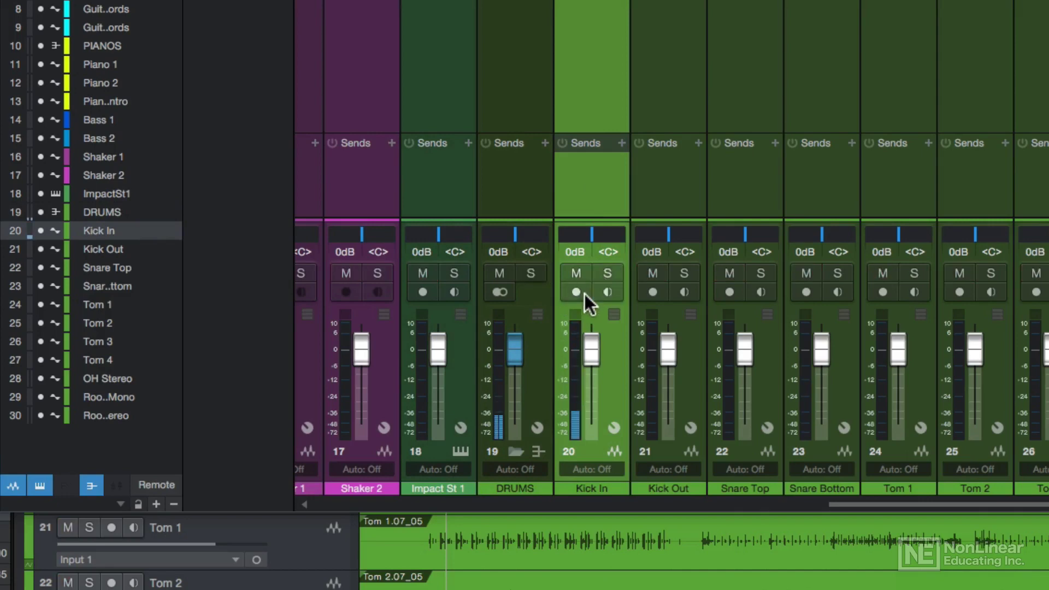
pyautogui.click(611, 292)
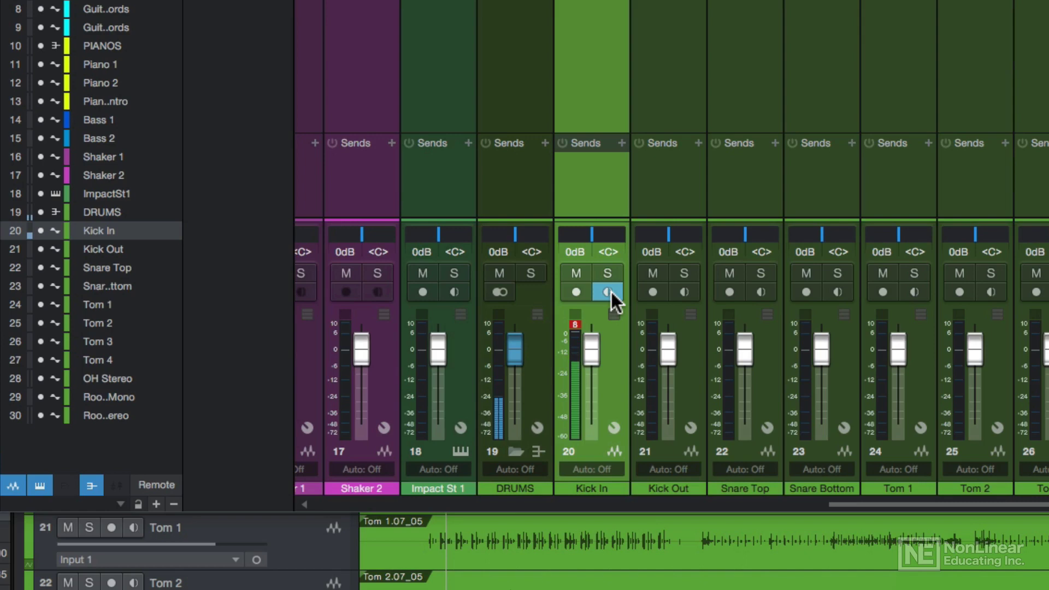
pyautogui.click(611, 292)
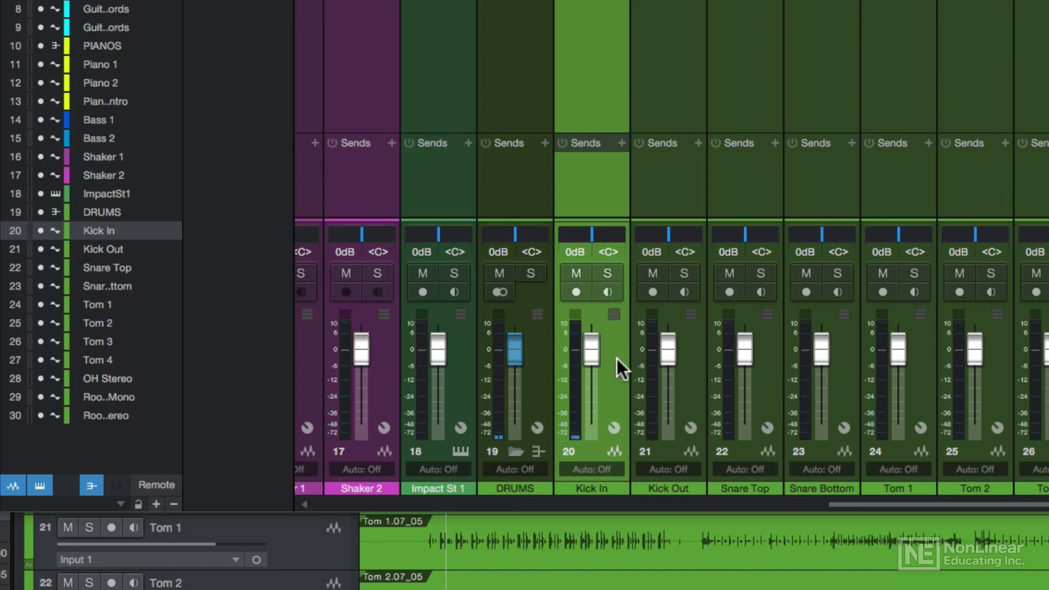
# - Use the S and M shortcuts on Kick In and Impact St 1, then solo DRUMS
pyautogui.press('s')
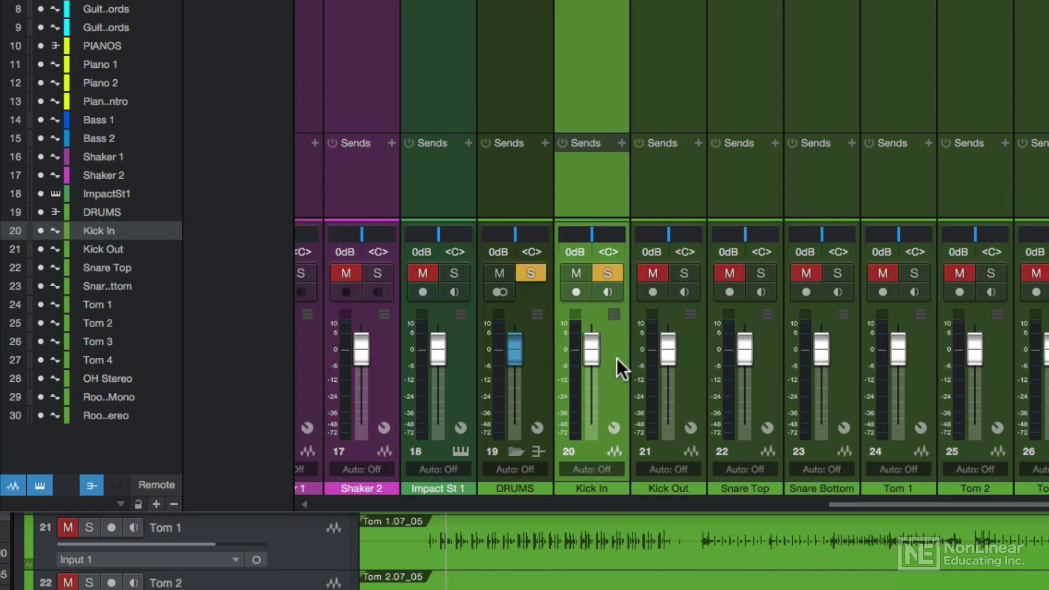
pyautogui.press('s')
pyautogui.press('m')
pyautogui.press('m')
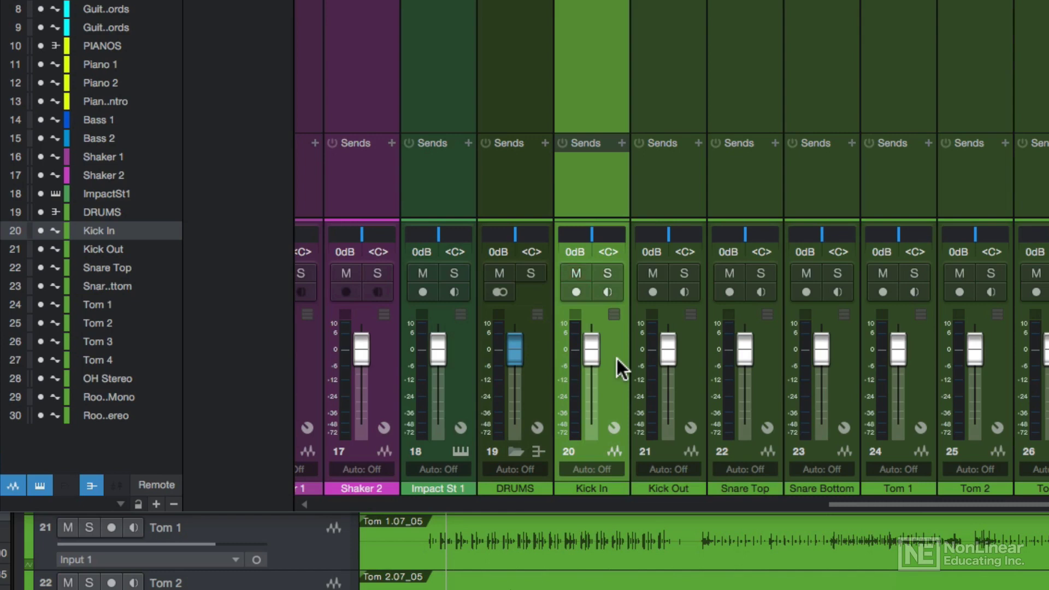
pyautogui.click(463, 346)
pyautogui.press('s')
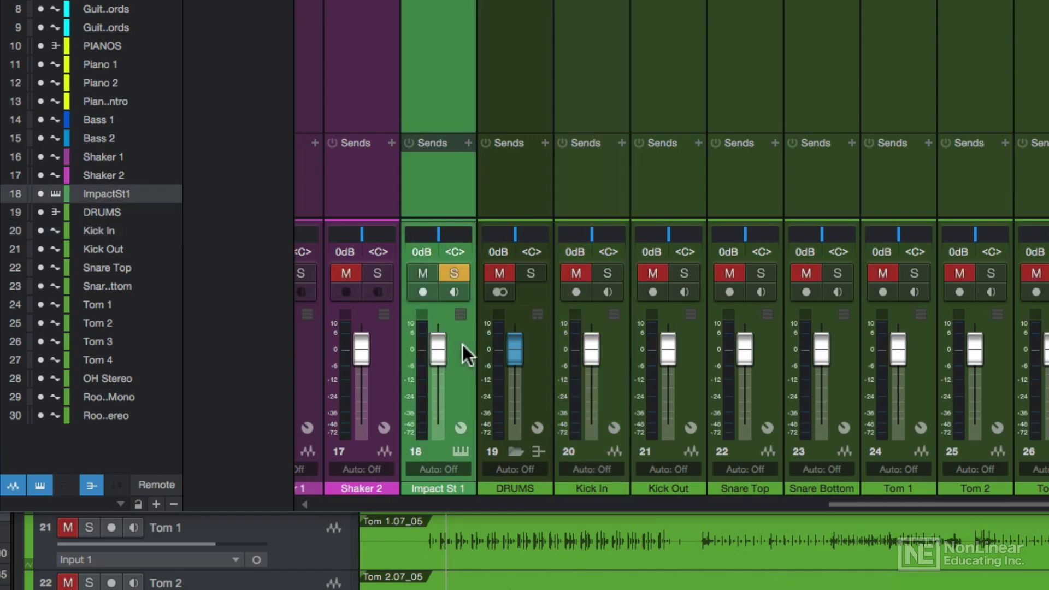
pyautogui.press('s')
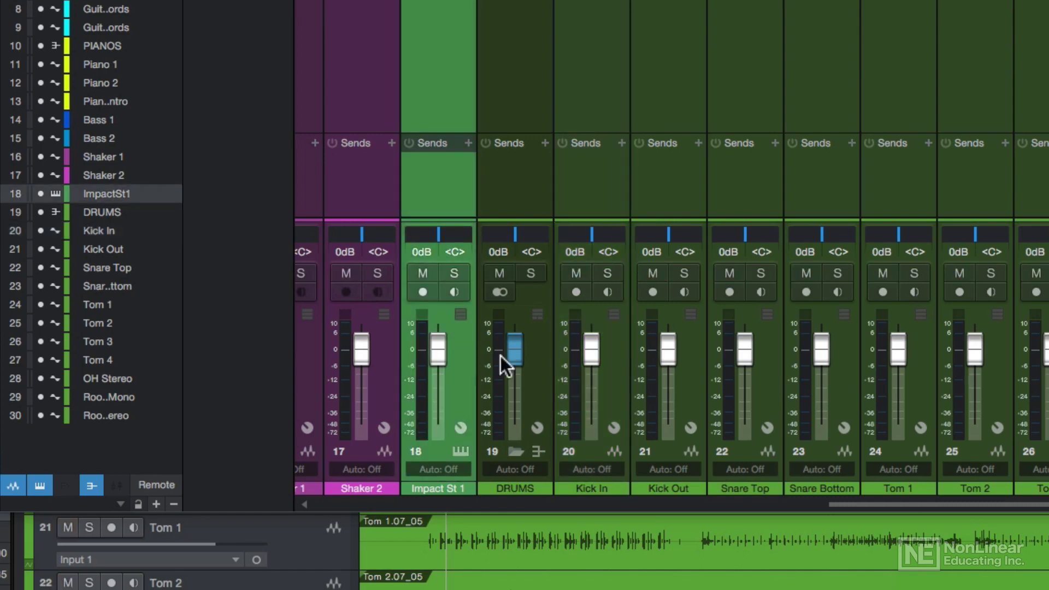
pyautogui.click(534, 357)
pyautogui.press('s')
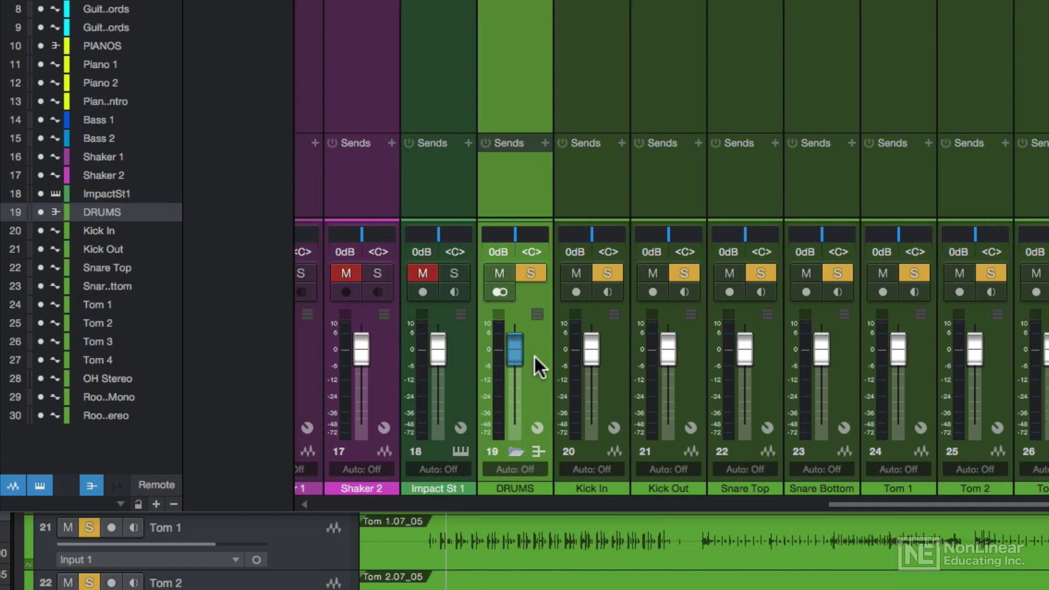
# - Clear all solos and mutes, make Shaker 2 solo safe, and solo then unsolo Bass 2
pyautogui.press('s')
pyautogui.press('Up')
pyautogui.press('Up')
pyautogui.press('Up')
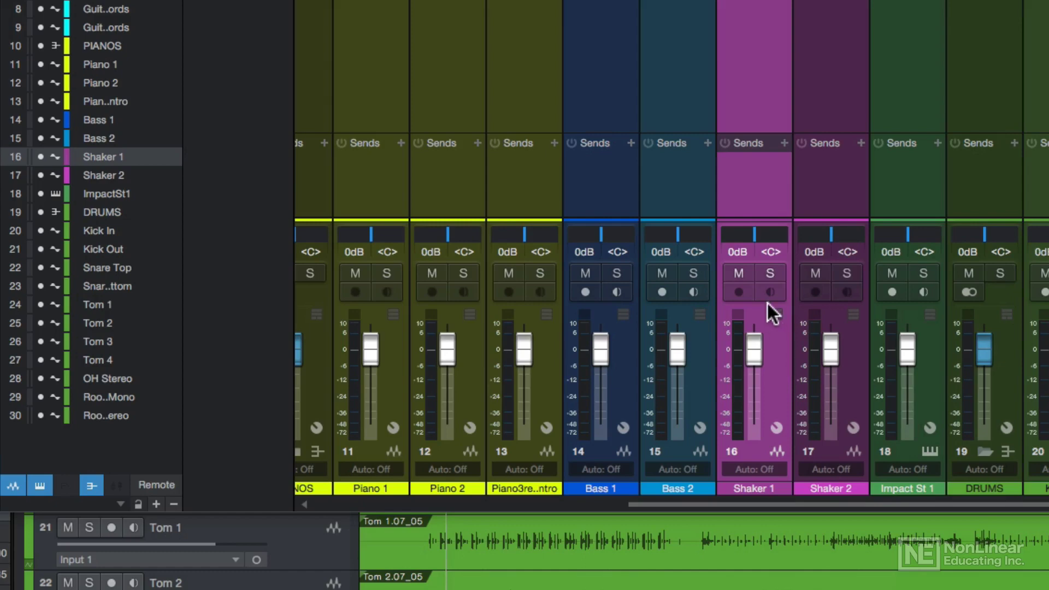
pyautogui.click(845, 273)
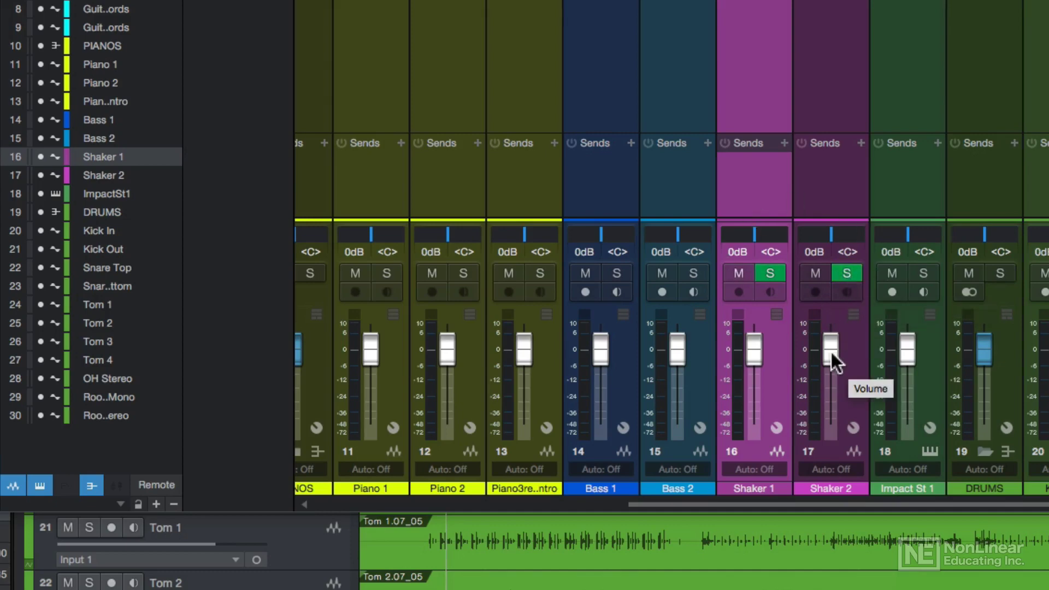
pyautogui.click(693, 273)
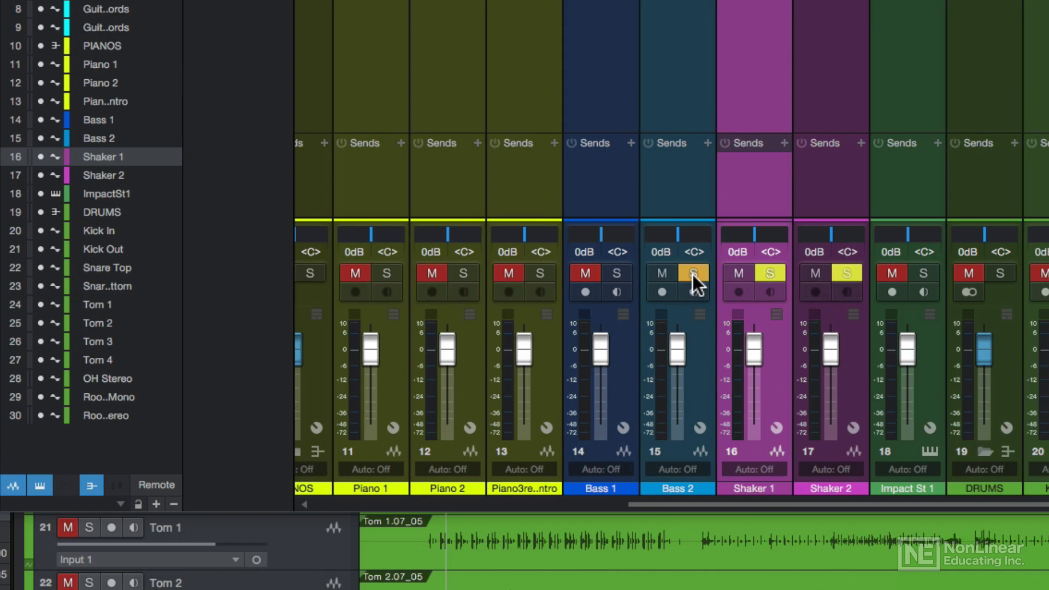
pyautogui.click(693, 275)
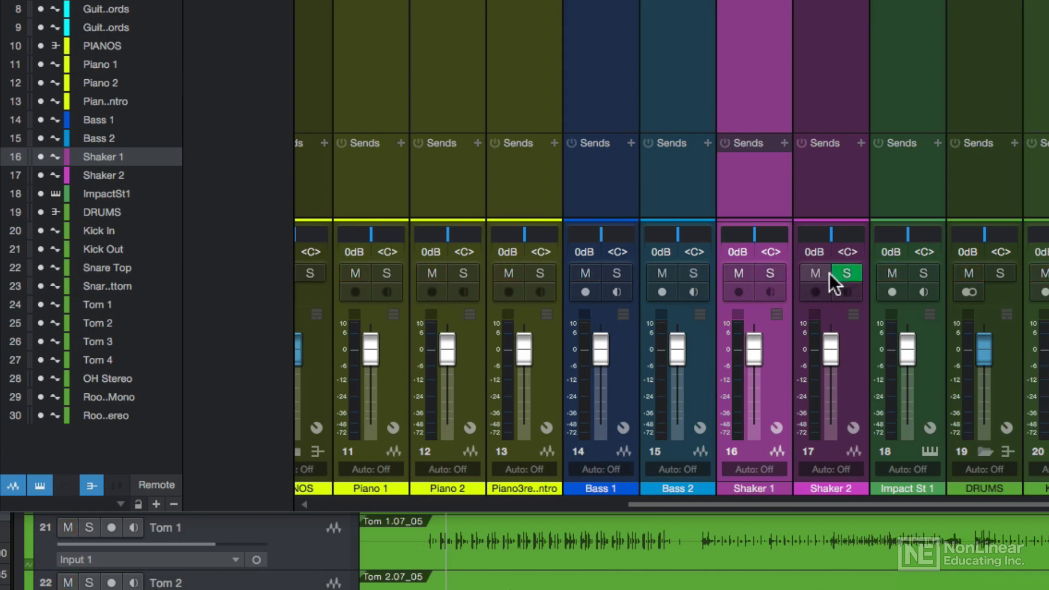
# - Move the Bass 2 fader to +10 dB, then -21.5 dB, then reset it to 0dB
pyautogui.click(705, 358)
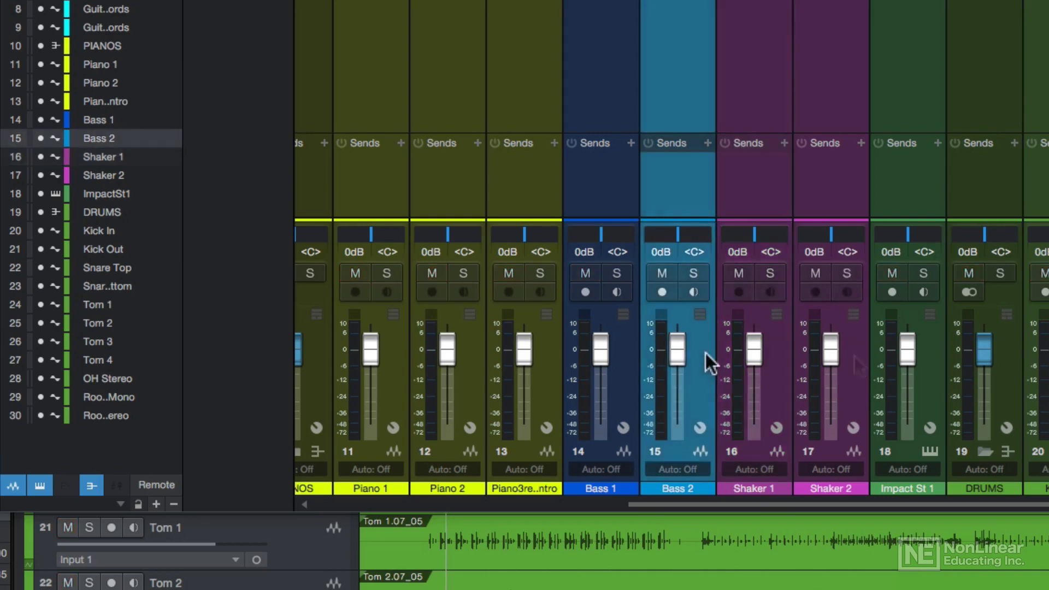
pyautogui.moveTo(681, 348); pyautogui.dragTo(665, 465)
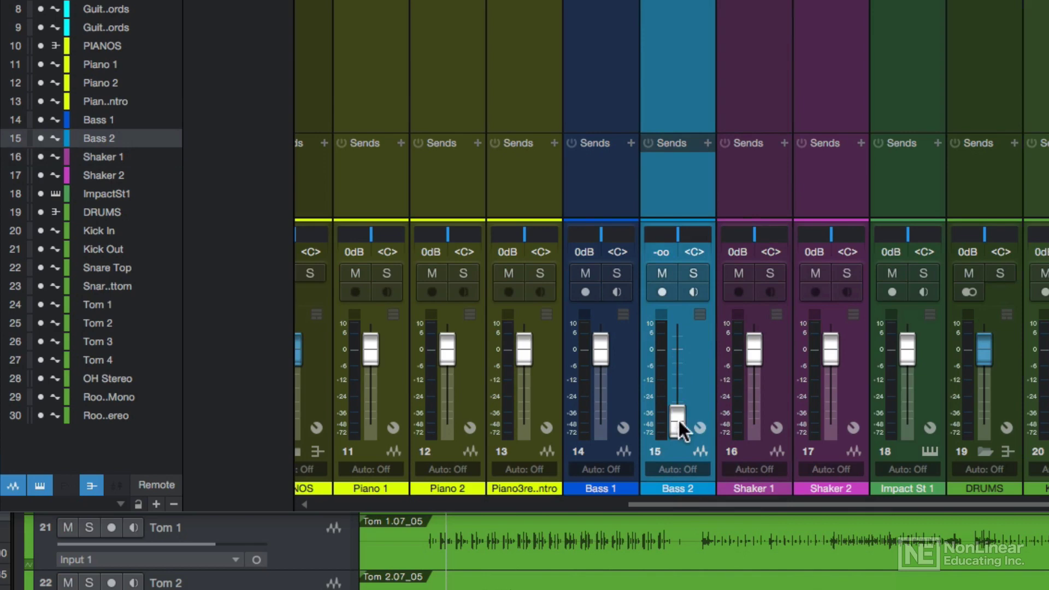
pyautogui.moveTo(678, 420); pyautogui.dragTo(682, 371)
pyautogui.keyDown('alt'); pyautogui.click(678, 368); pyautogui.keyUp('alt')
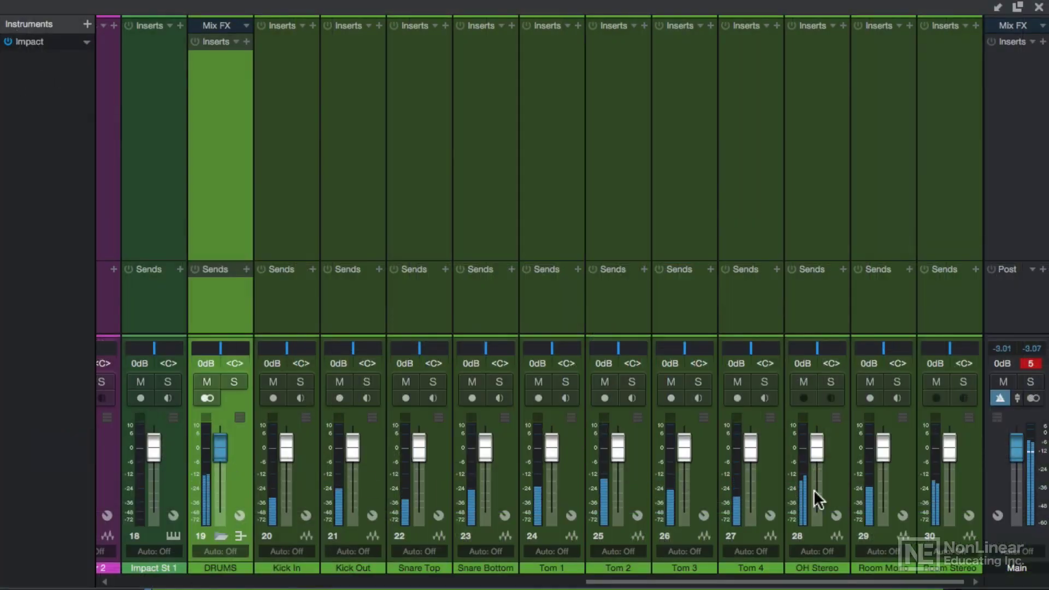
# - Select the Main output channel, then select the Kick In channel
pyautogui.click(1035, 572)
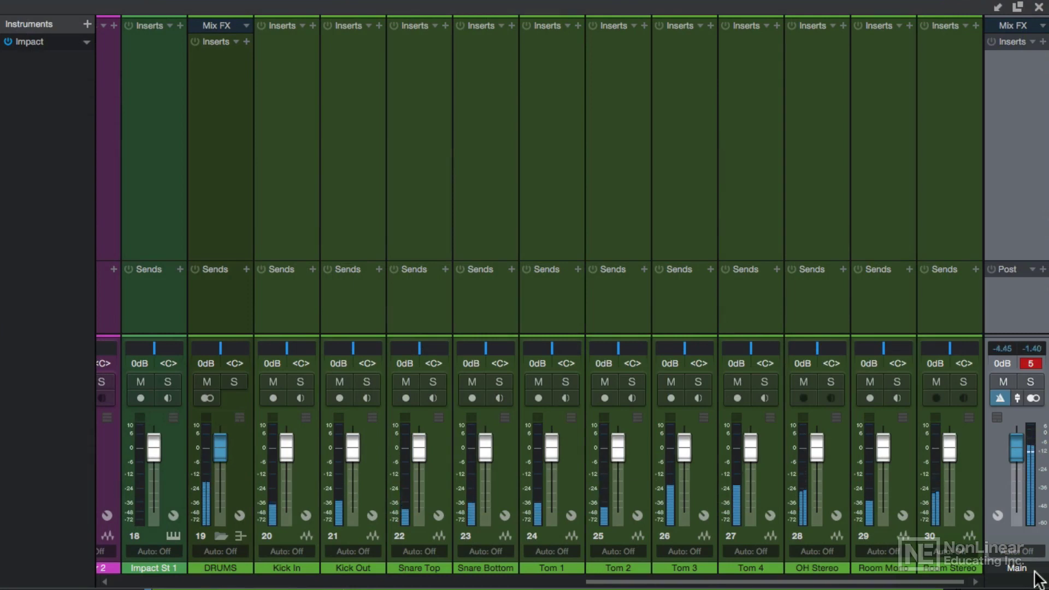
pyautogui.click(299, 89)
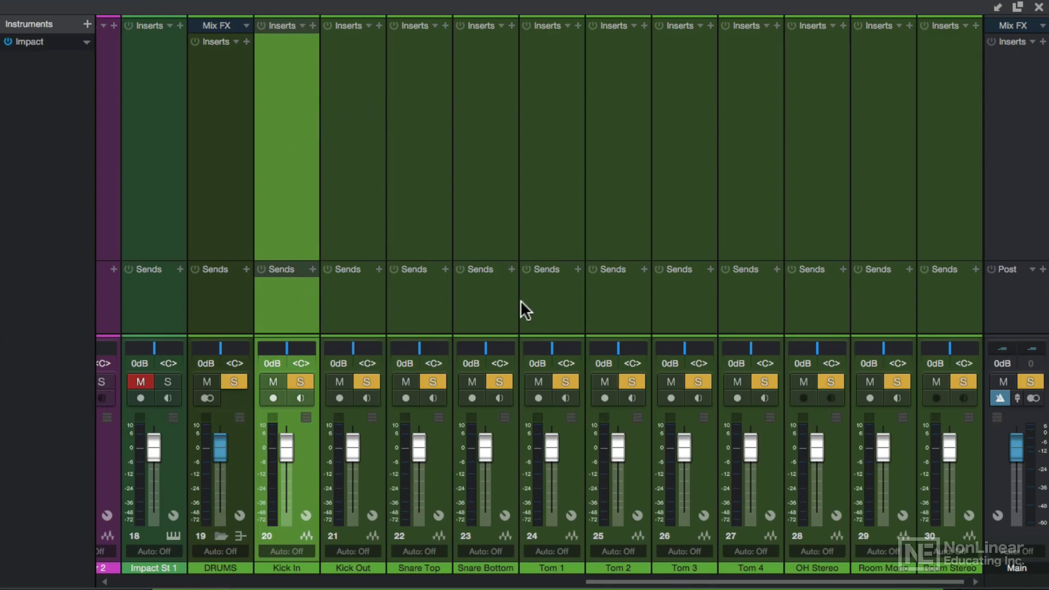
# - Insert a Compressor and then a Pro EQ on the Kick In channel
pyautogui.click(312, 26)
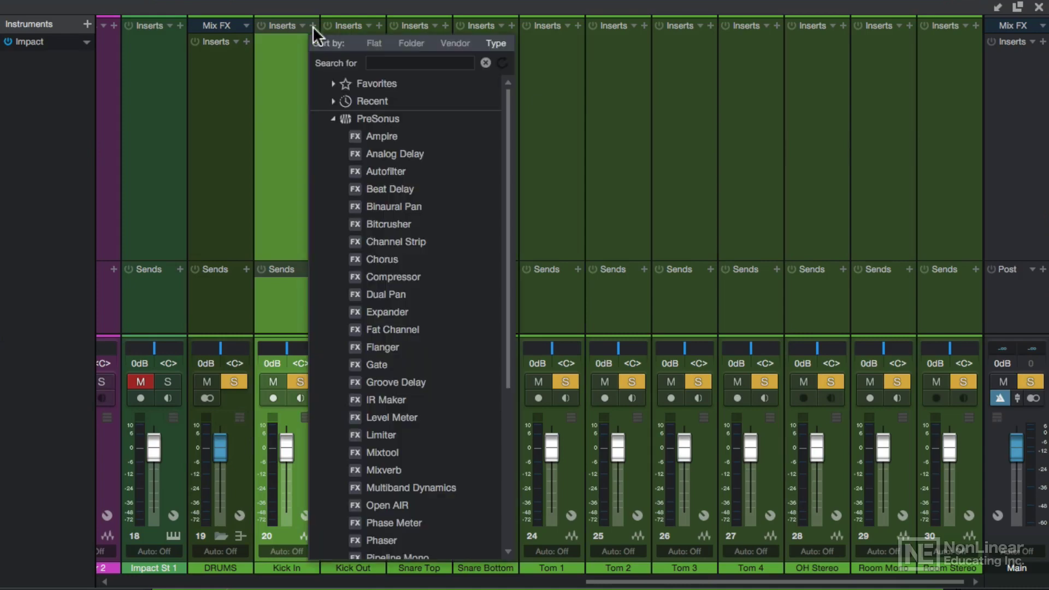
pyautogui.click(427, 273)
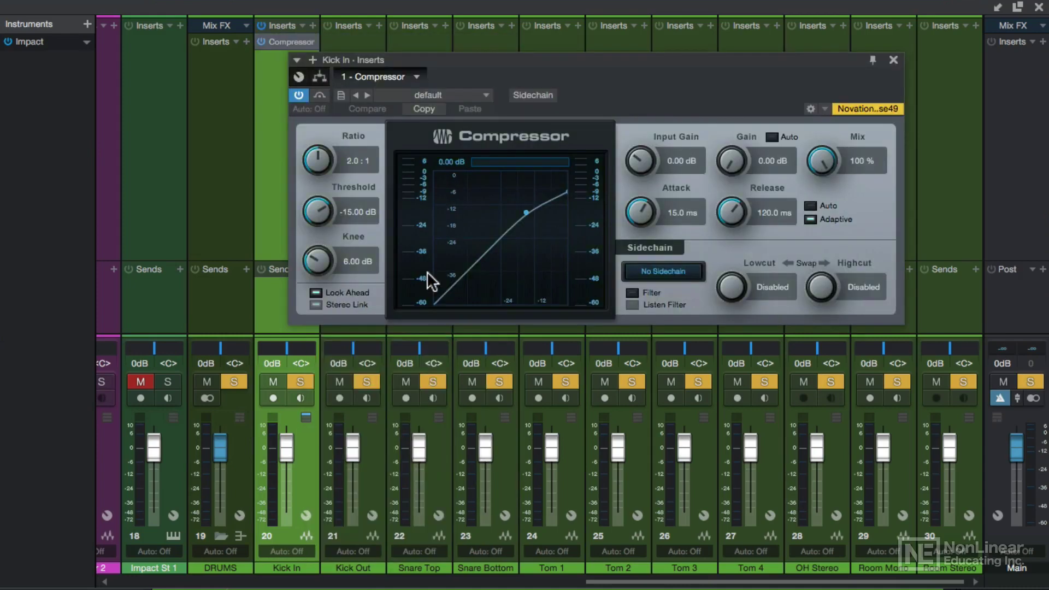
pyautogui.moveTo(410, 56); pyautogui.dragTo(497, 90)
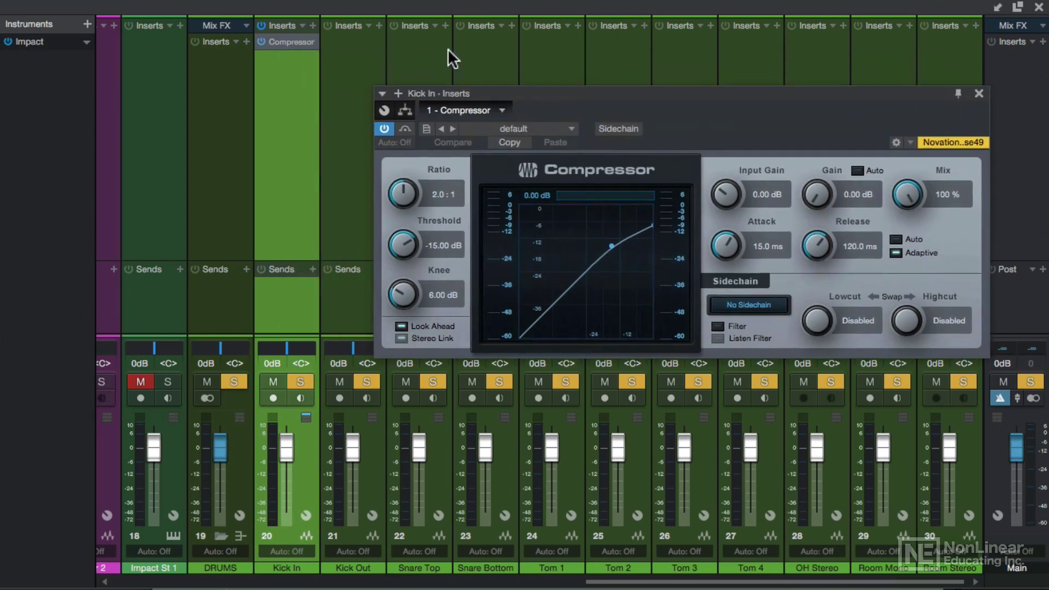
pyautogui.click(312, 22)
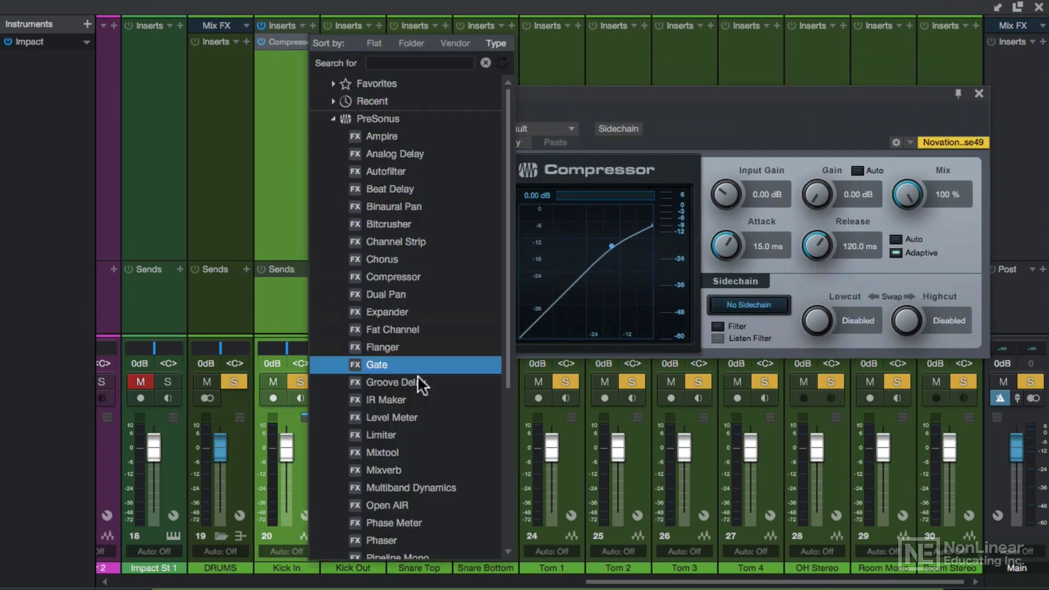
pyautogui.scroll(-5, 417, 380)
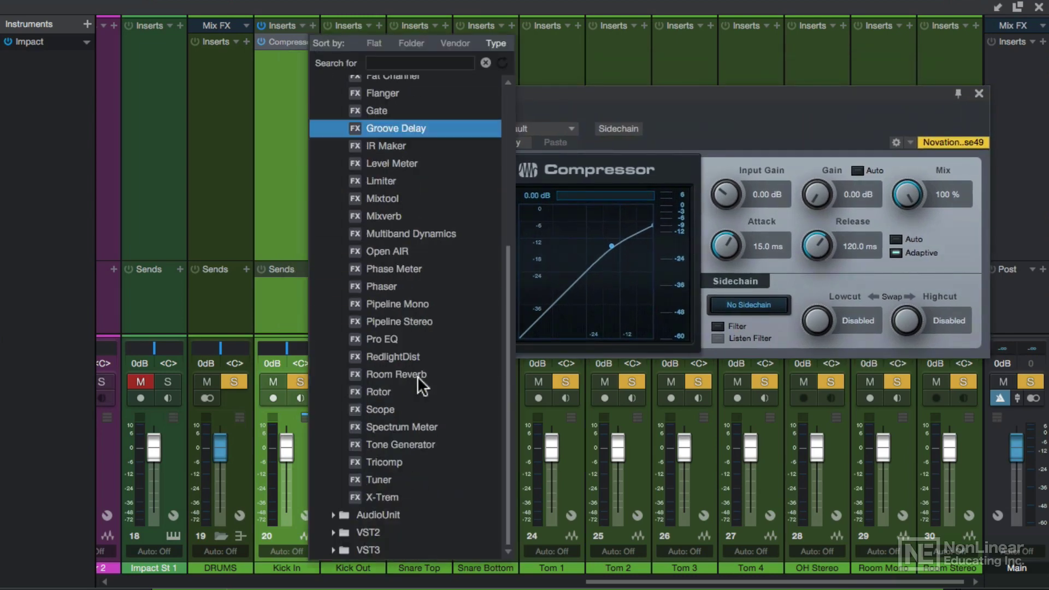
pyautogui.click(402, 340)
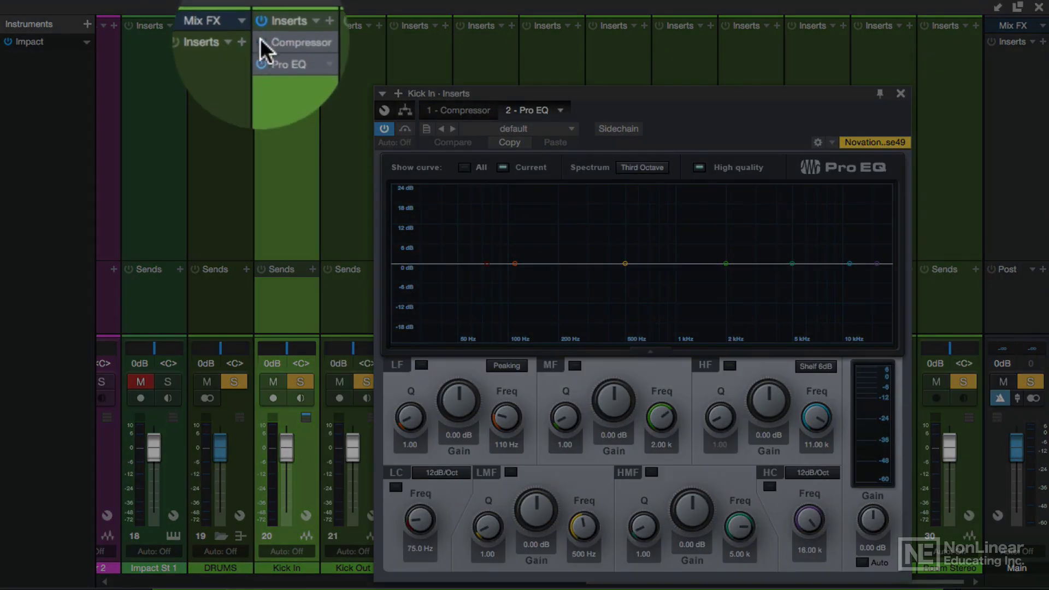
# - Toggle the Pro EQ and whole-insert bypass off and on, then remove the Compressor
pyautogui.click(262, 57)
pyautogui.click(262, 57)
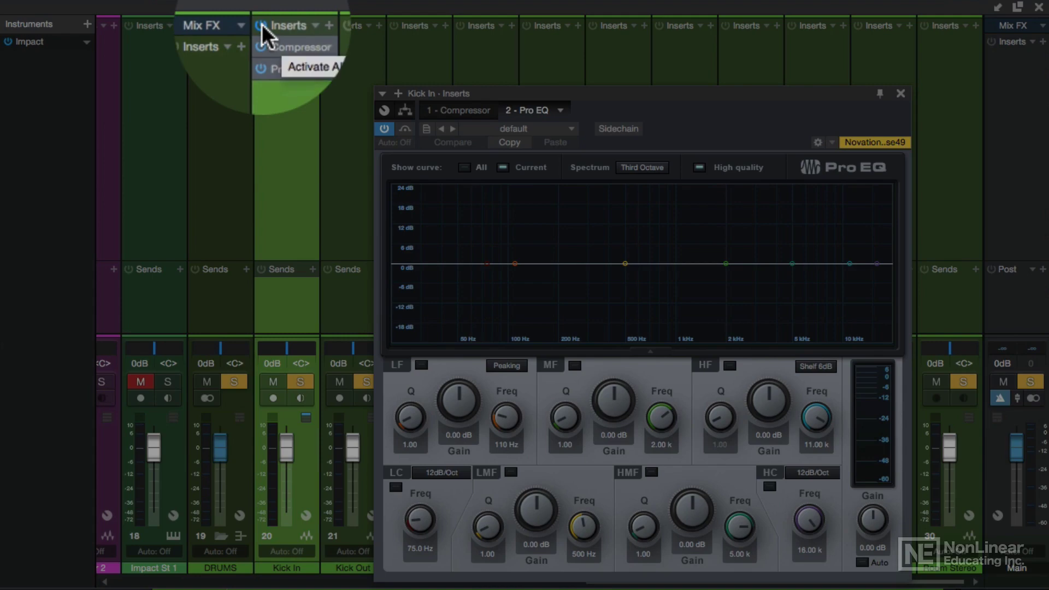
pyautogui.click(261, 25)
pyautogui.click(261, 24)
pyautogui.click(261, 24)
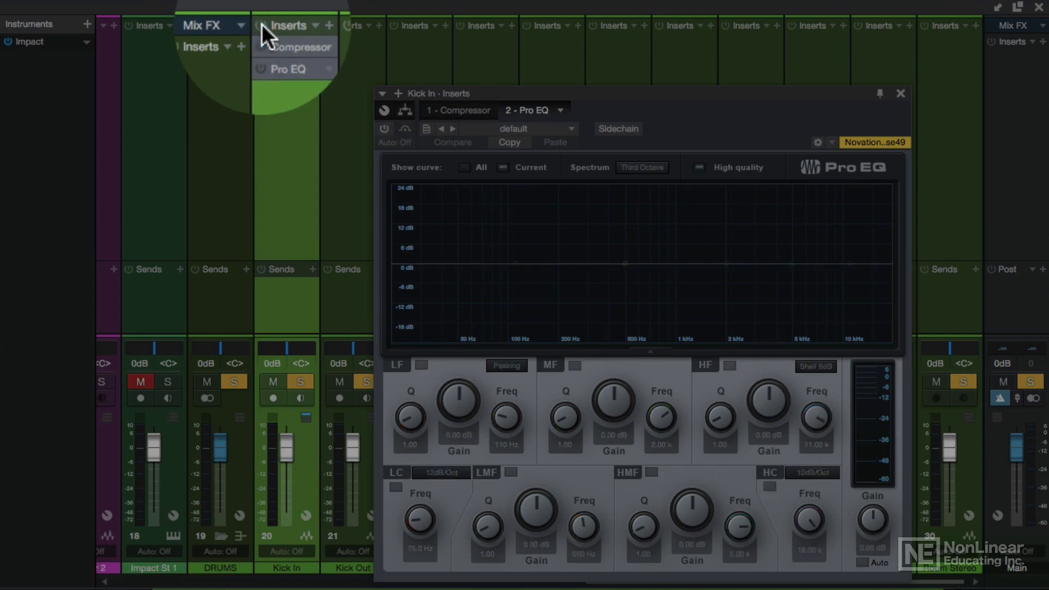
pyautogui.click(261, 24)
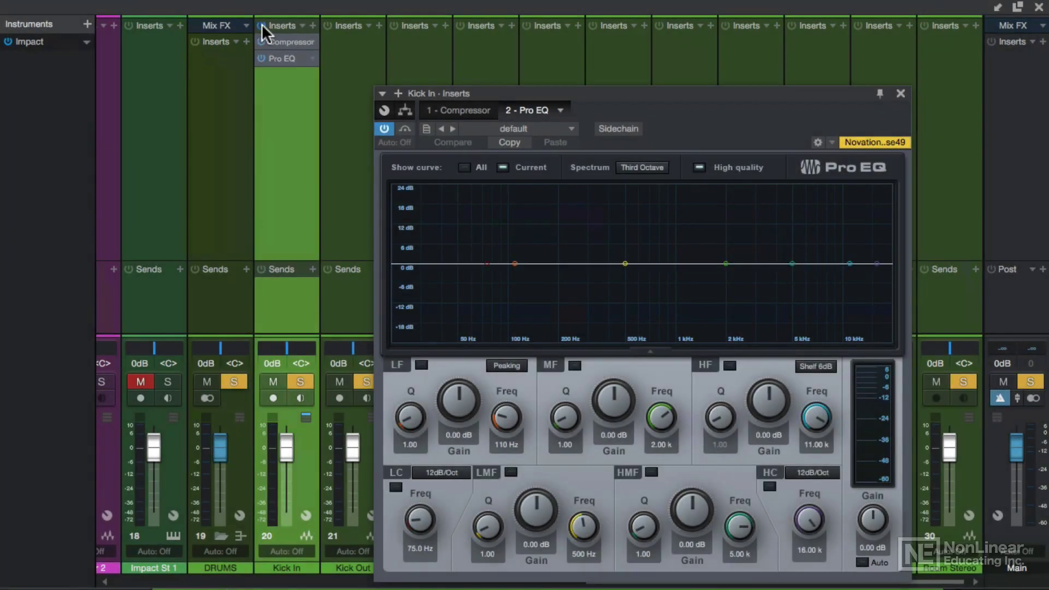
pyautogui.rightClick(289, 41)
pyautogui.click(310, 194)
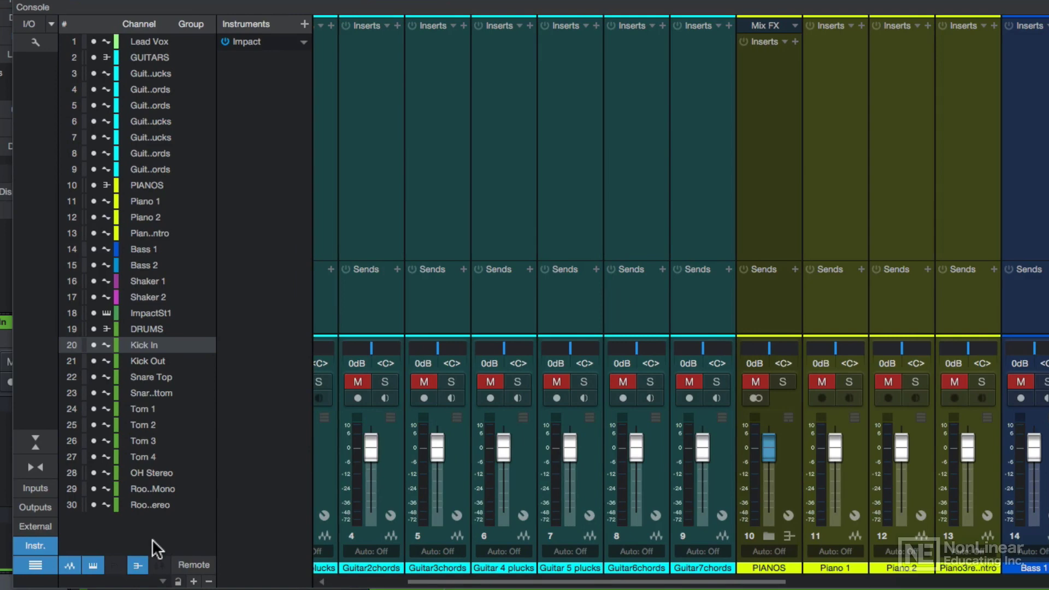
# - Toggle the bus and instrument channel filters off and on, then hide all audio channels
pyautogui.click(140, 566)
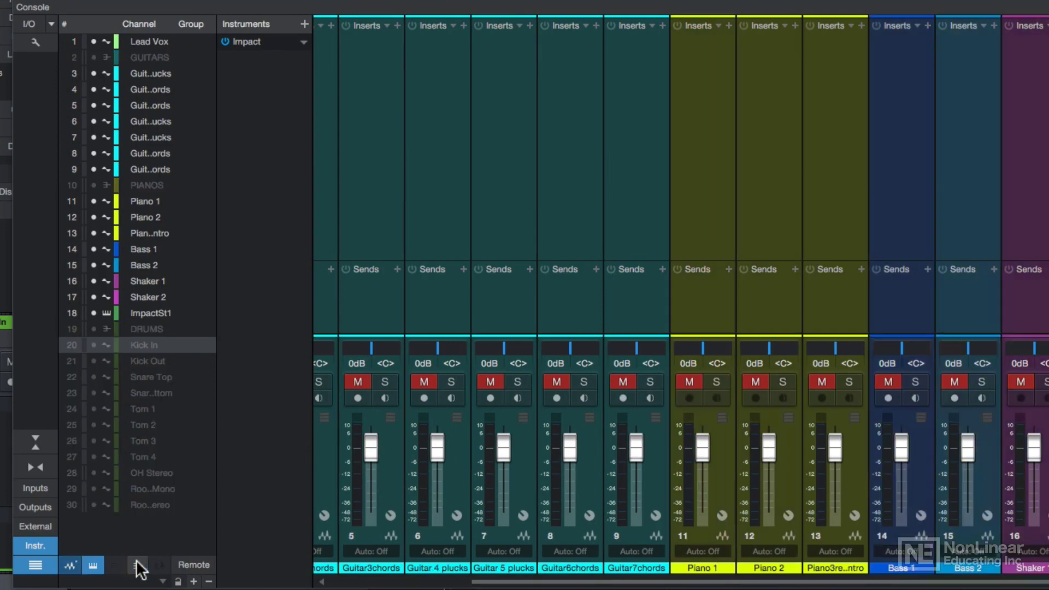
pyautogui.click(138, 565)
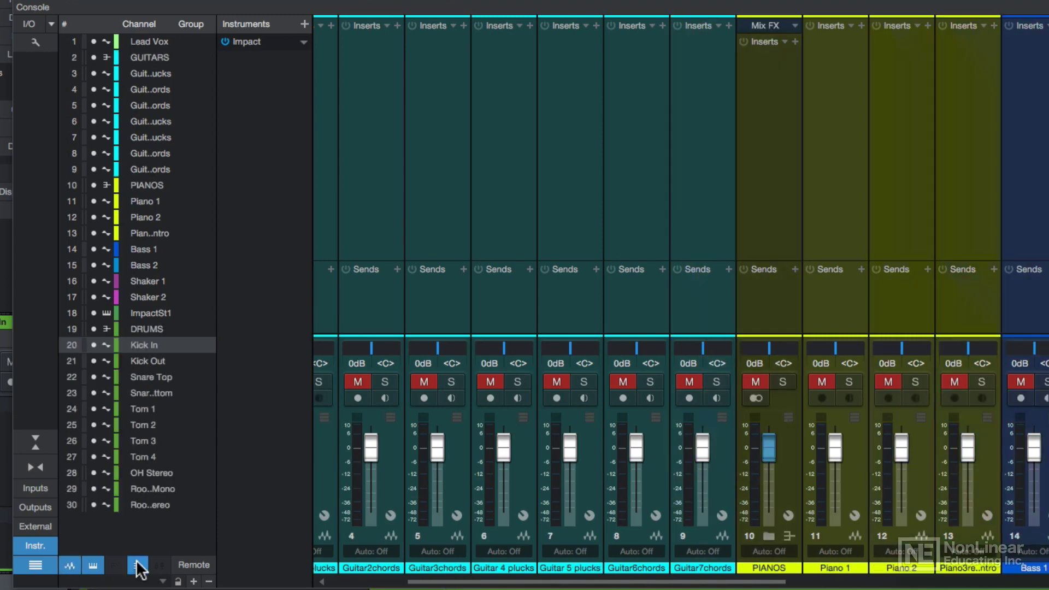
pyautogui.click(93, 566)
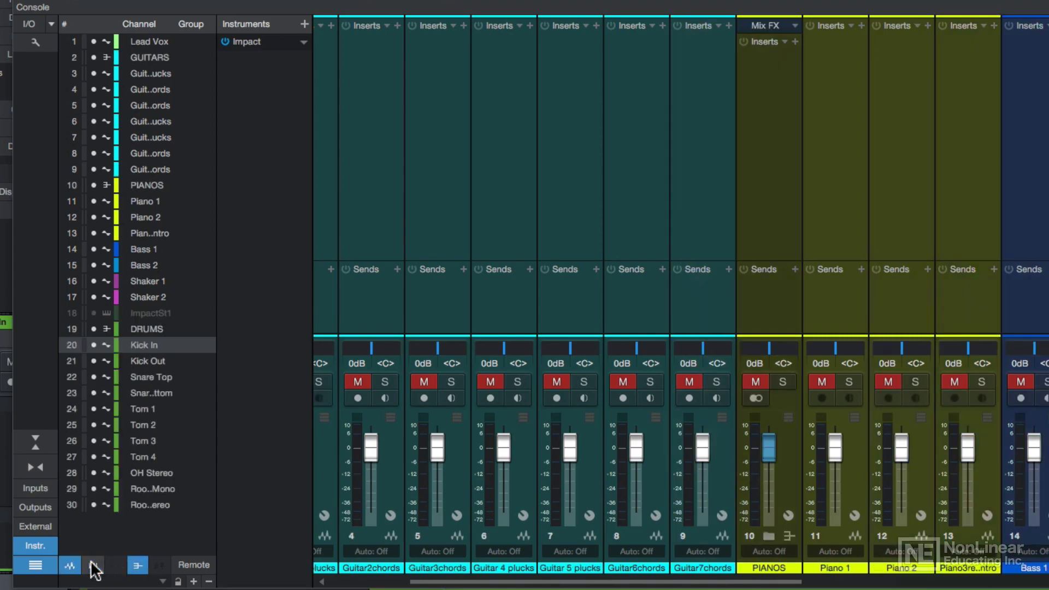
pyautogui.click(93, 565)
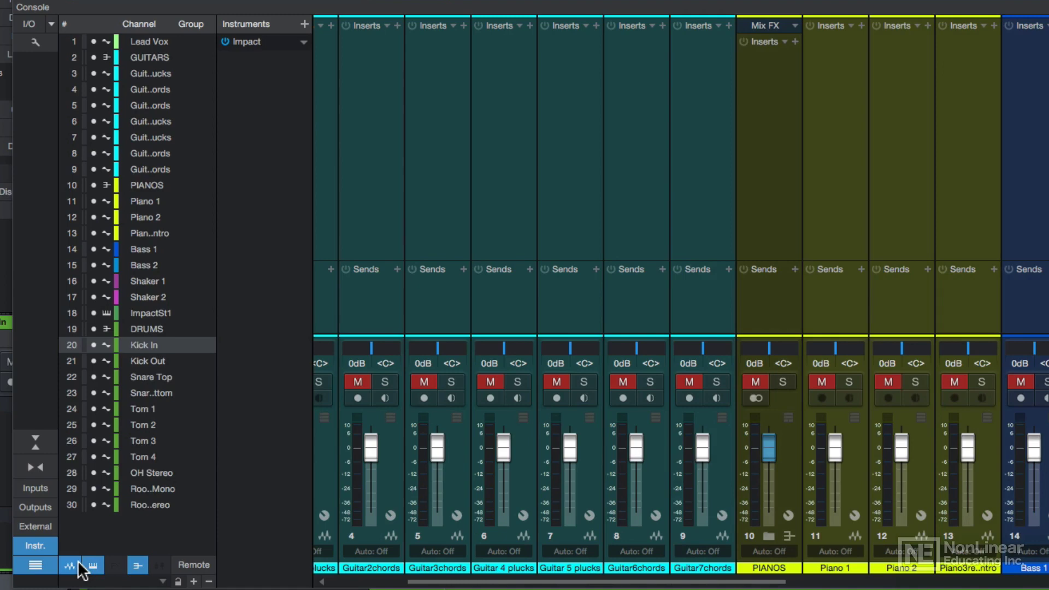
pyautogui.click(73, 565)
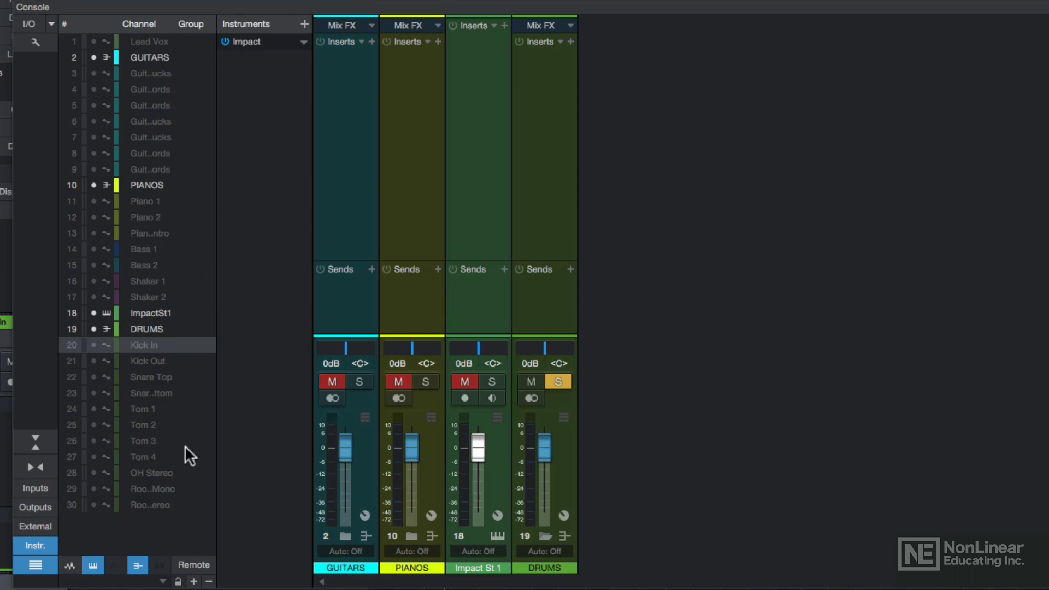
# - Toggle the channel list off and on, and turn the audio channel filter back on
pyautogui.click(46, 568)
pyautogui.click(46, 568)
pyautogui.click(73, 566)
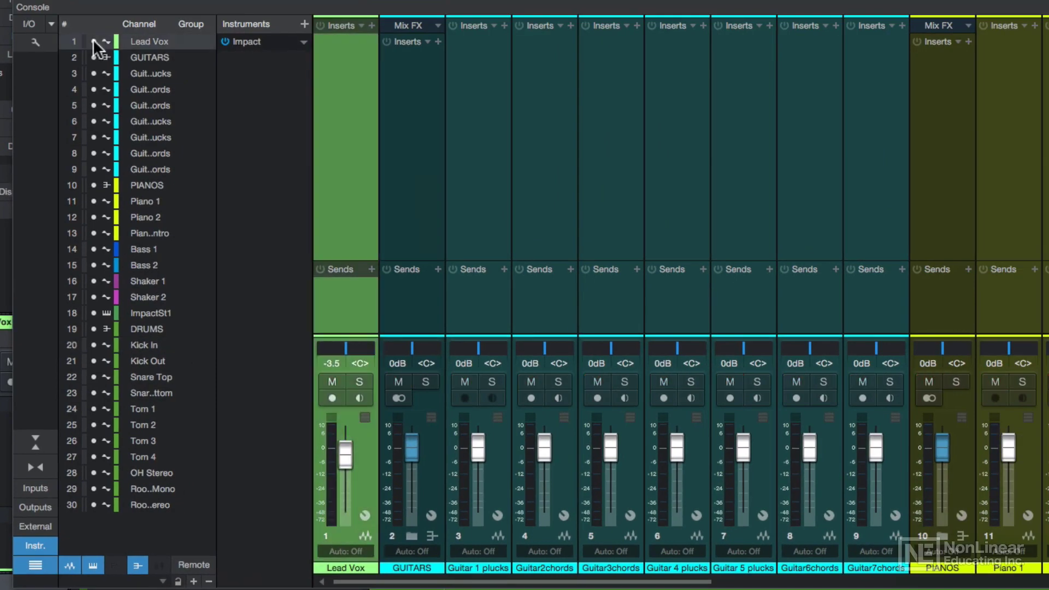
# - Hide and reshow Lead Vox through Piano 2, and undo to restore the piano and shaker channels
pyautogui.click(93, 41)
pyautogui.moveTo(93, 57); pyautogui.dragTo(103, 214)
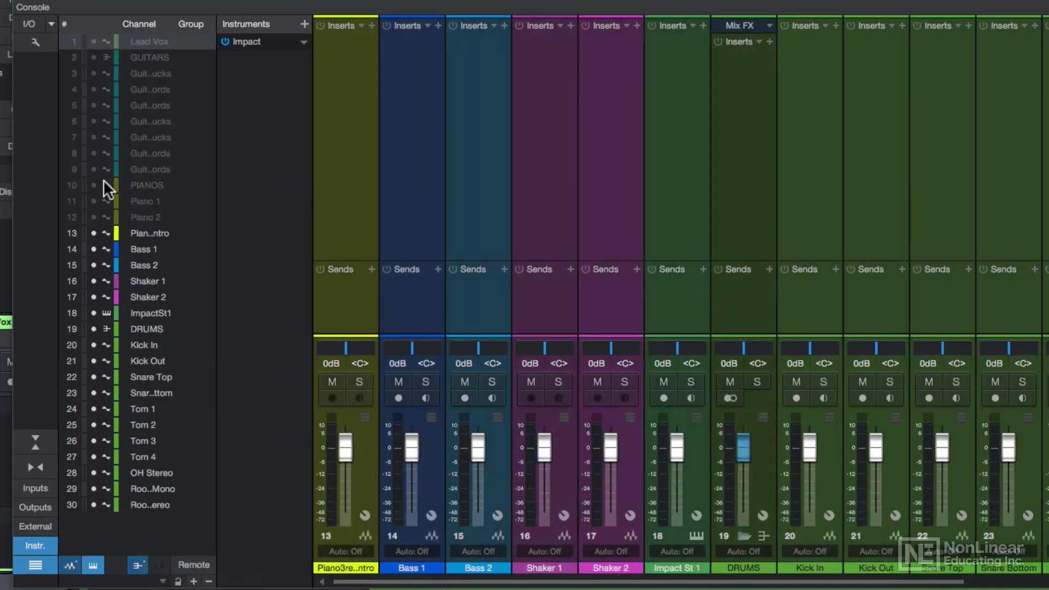
pyautogui.moveTo(93, 41); pyautogui.dragTo(92, 295)
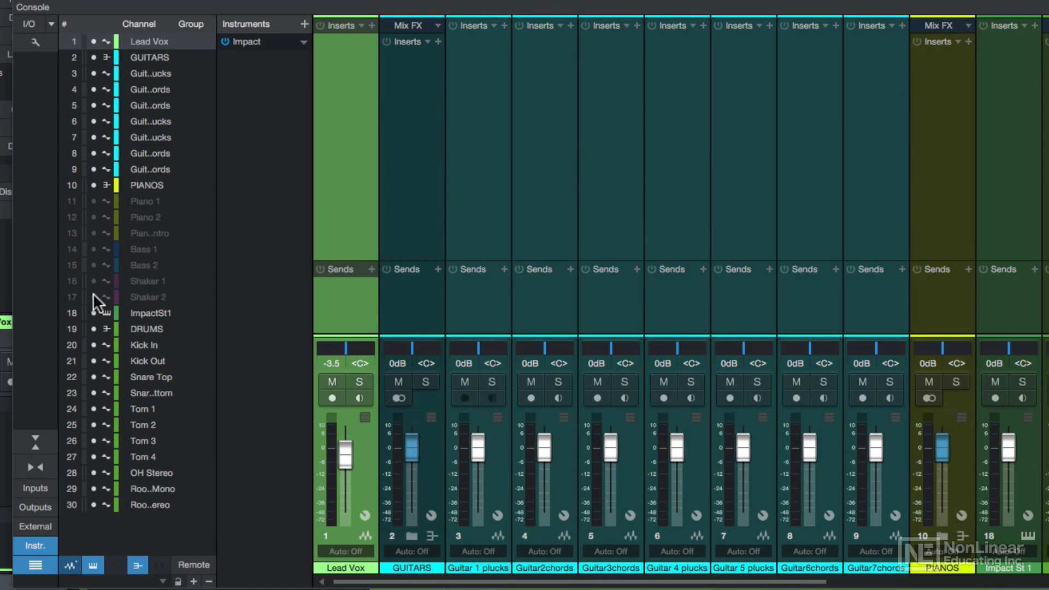
pyautogui.hotkey('ctrl', 'z')
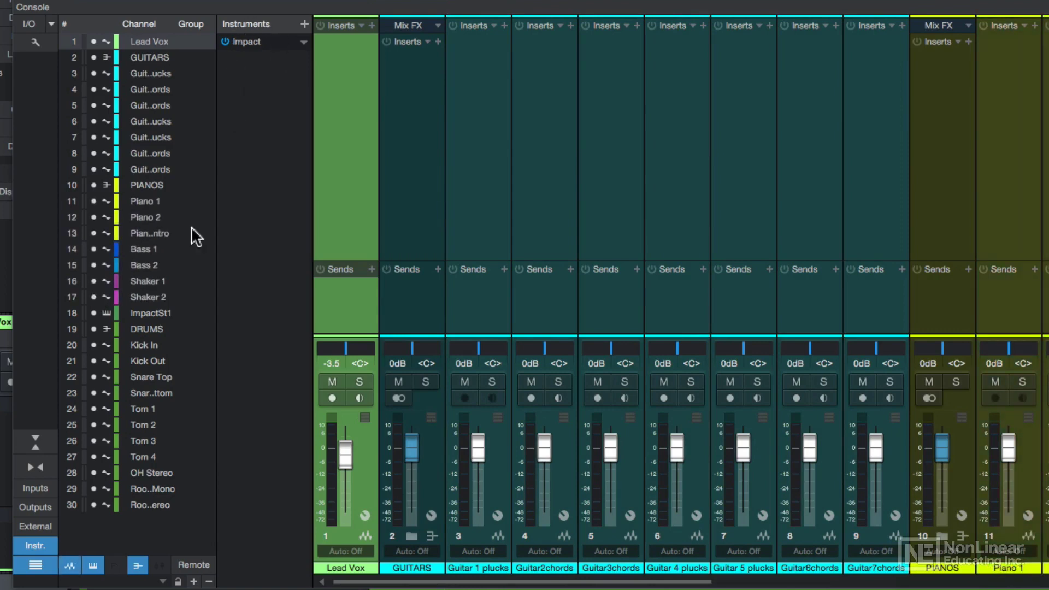
pyautogui.click(53, 540)
pyautogui.click(53, 539)
# - Switch between narrow and wide channel strips, finishing on wide strips with inserts and sends
pyautogui.click(50, 465)
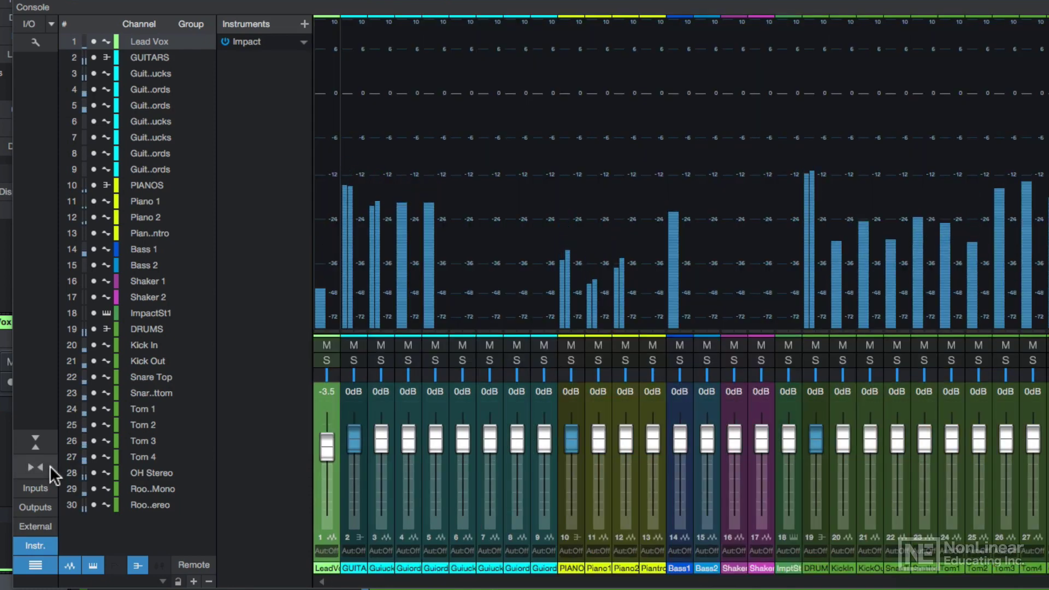
pyautogui.click(50, 465)
pyautogui.click(51, 465)
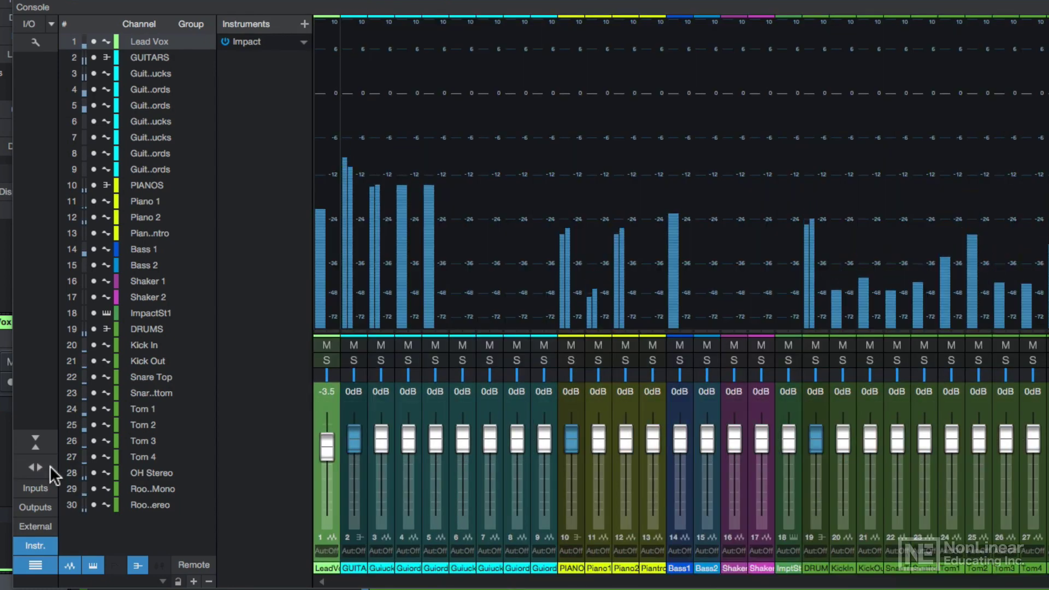
pyautogui.click(50, 465)
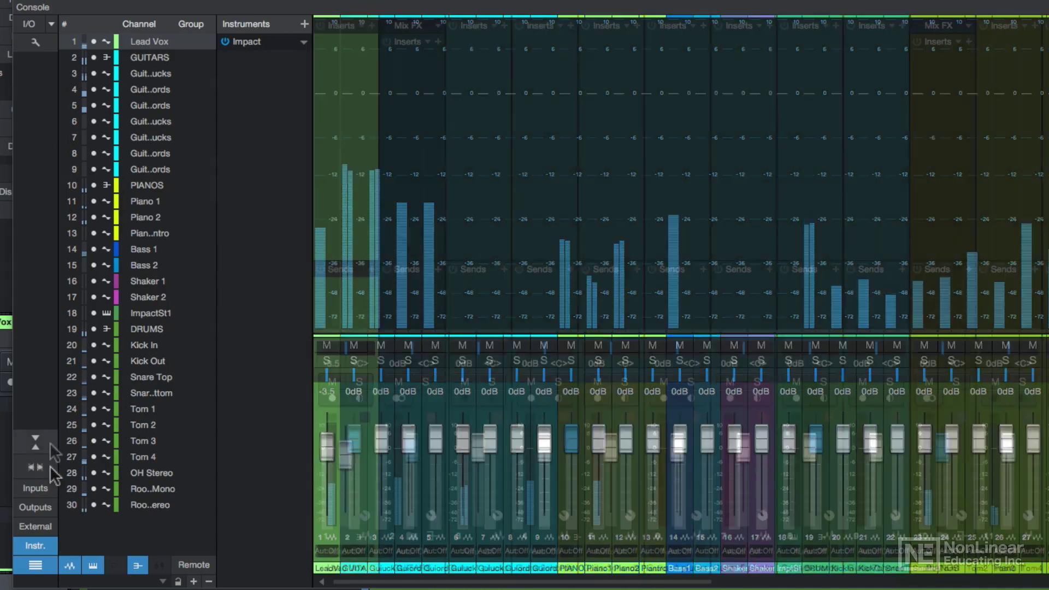
# - Set the console to half height and expand the GUITARS strip's inserts and sends
pyautogui.click(49, 443)
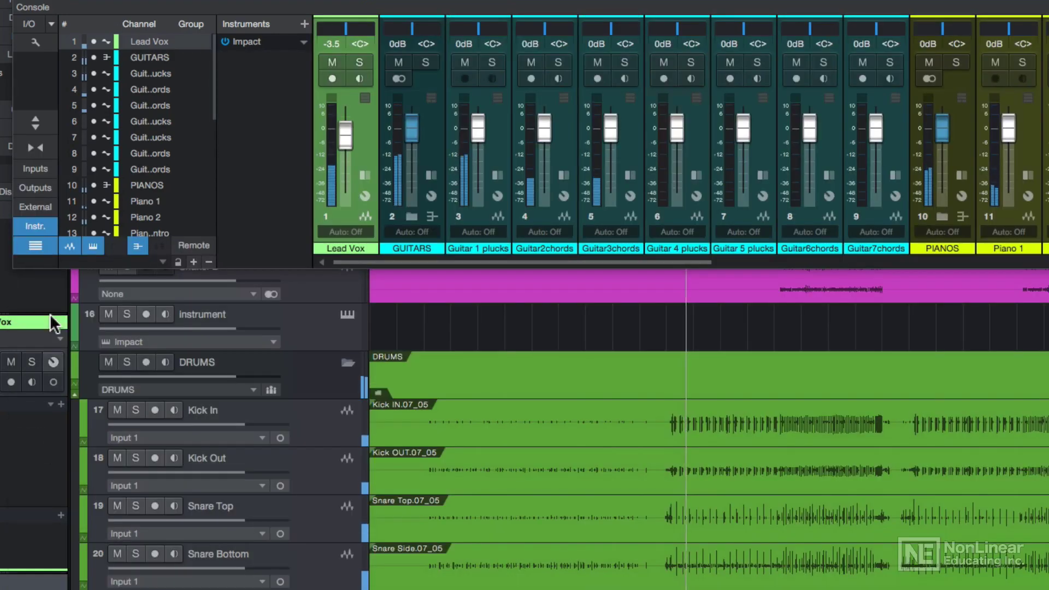
pyautogui.click(48, 130)
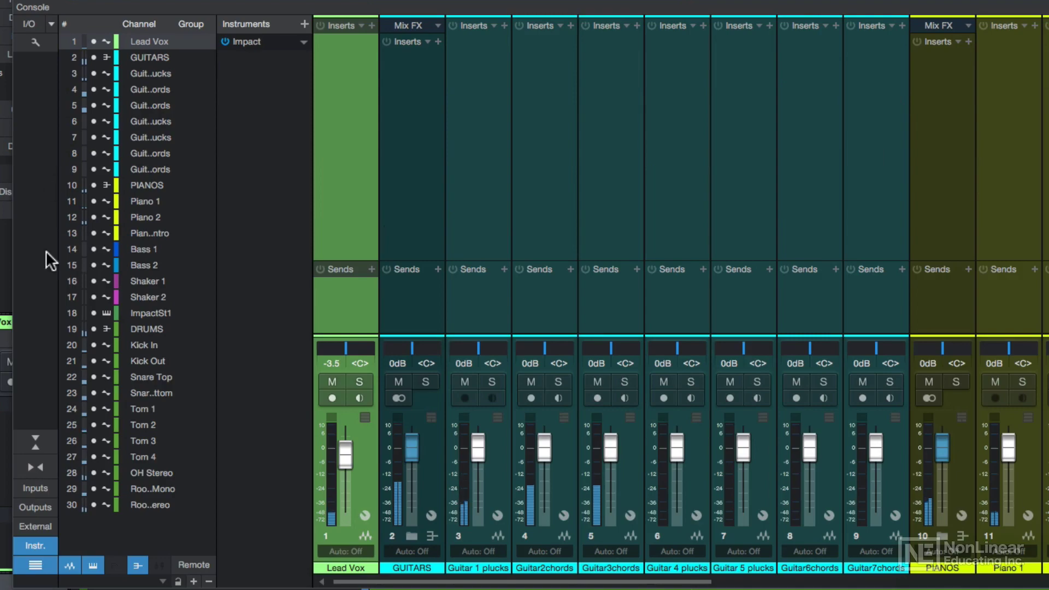
pyautogui.click(51, 446)
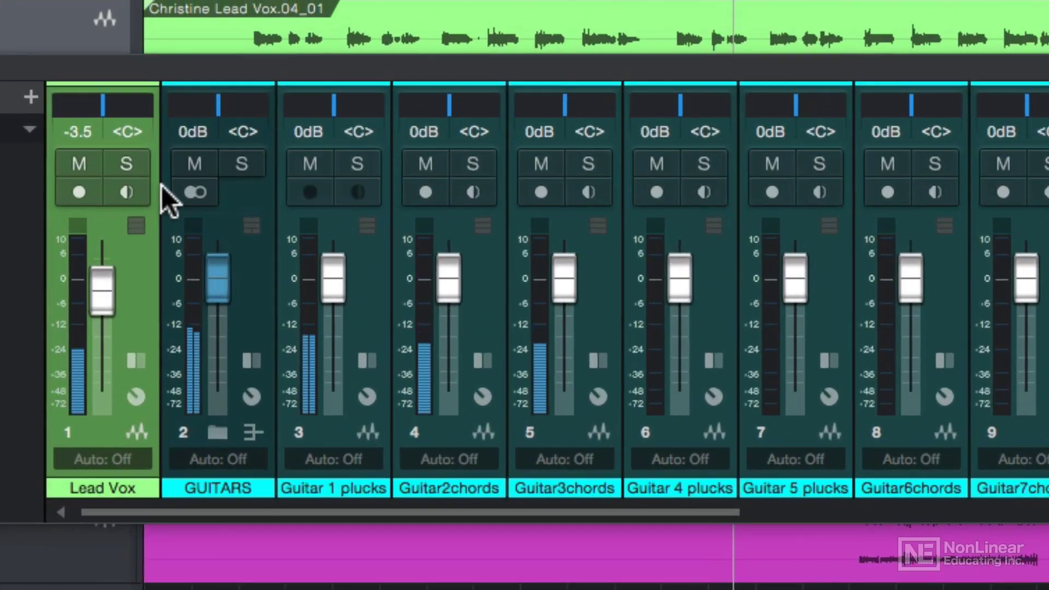
pyautogui.click(249, 361)
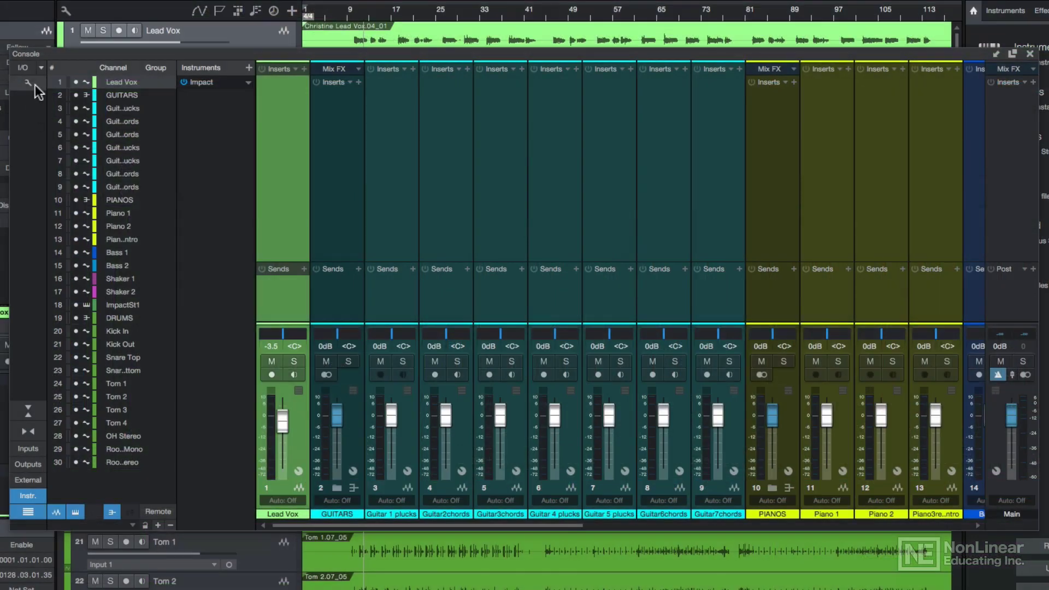
# - Uncheck 'Preserve order of channels with folder track', scroll the mixer, then re-enable it
pyautogui.click(29, 83)
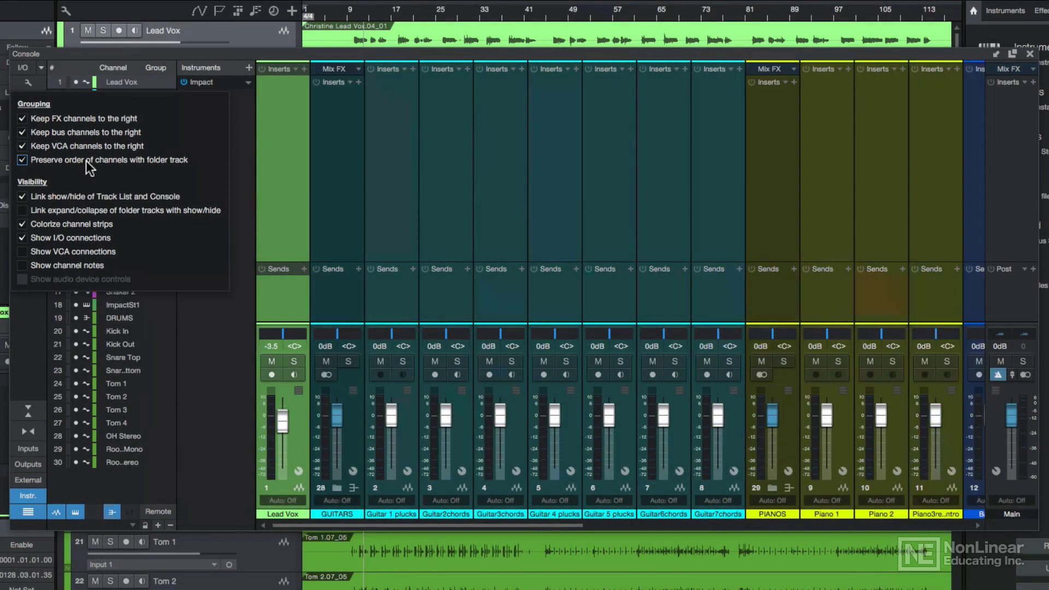
pyautogui.click(86, 161)
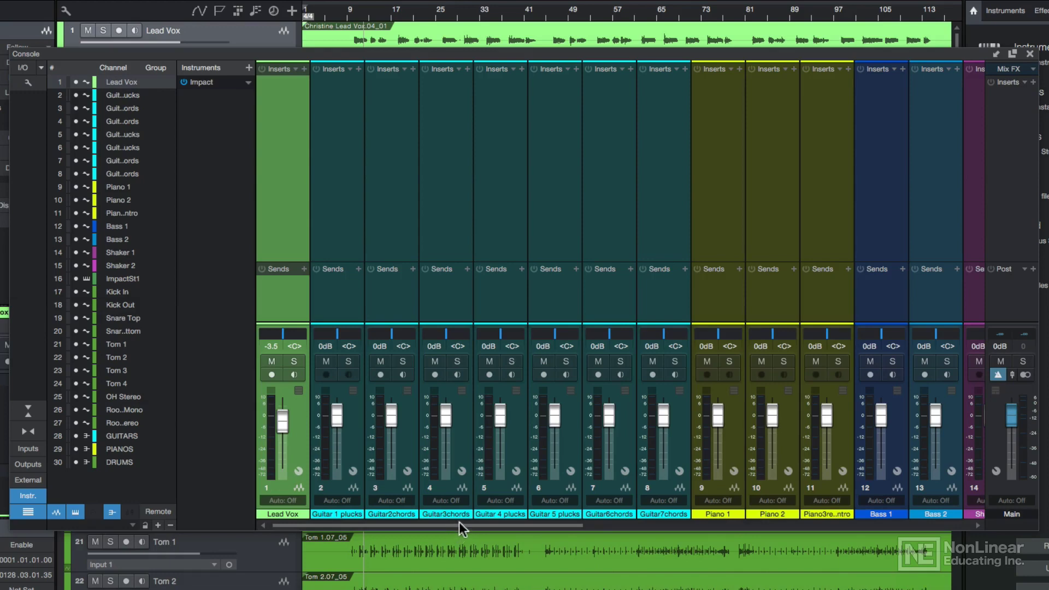
pyautogui.moveTo(459, 523); pyautogui.dragTo(929, 388)
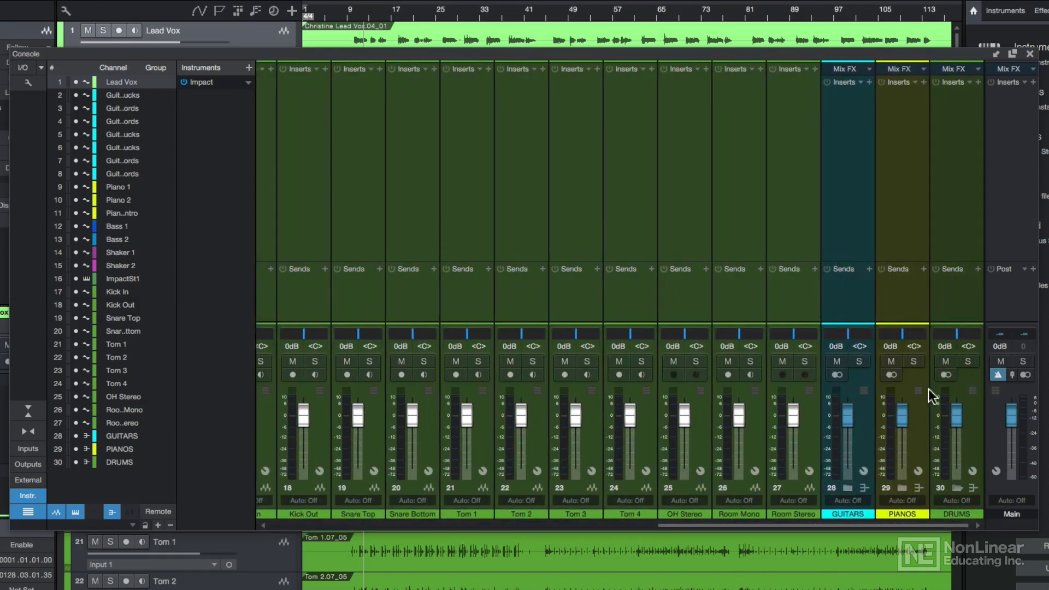
pyautogui.click(39, 85)
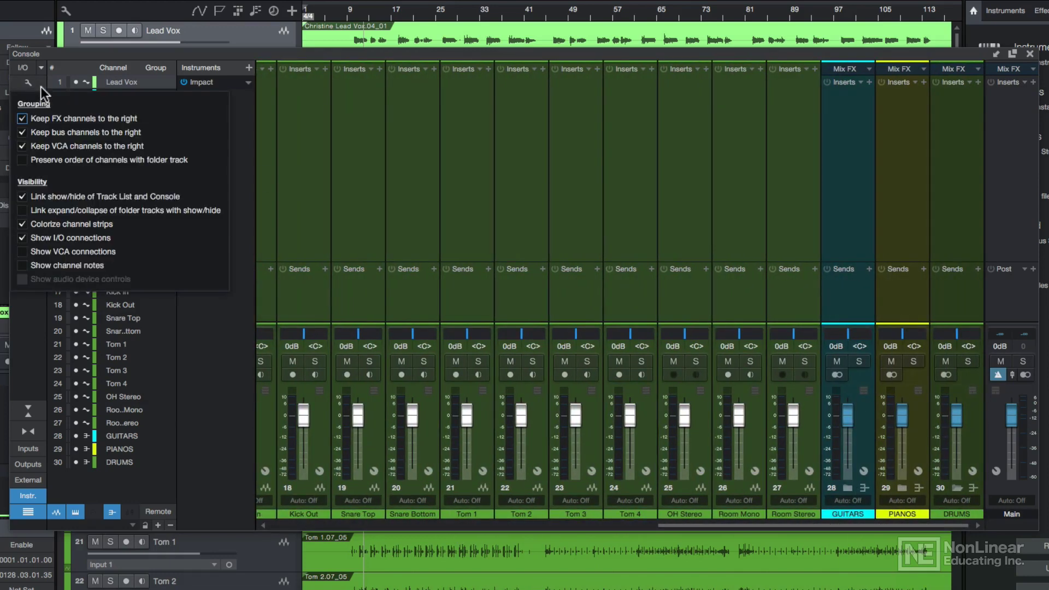
pyautogui.click(78, 159)
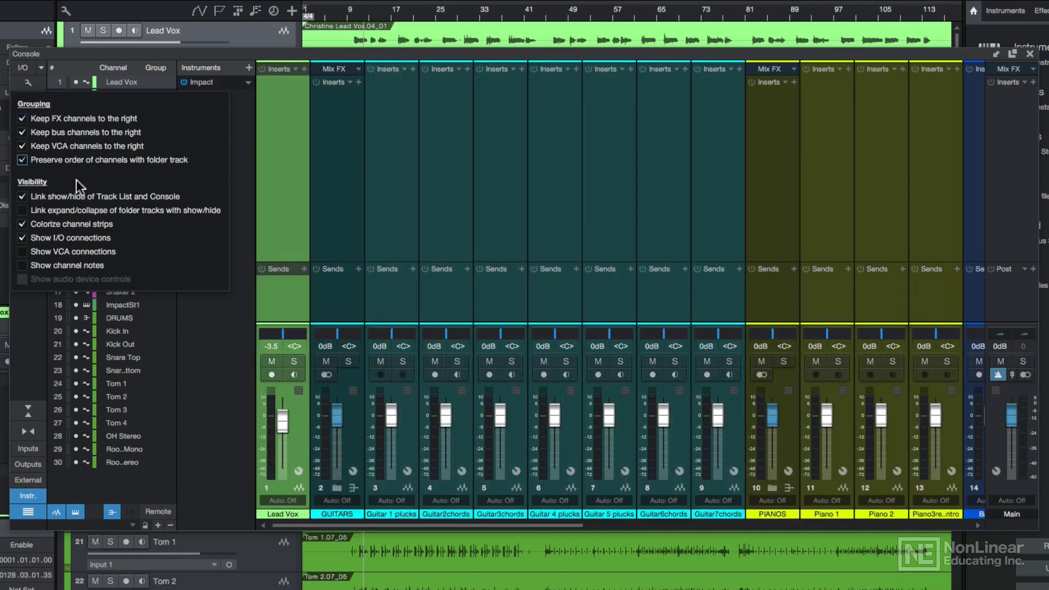
# - Enable channel notes and give Lead Vox the note 'Vocals seem out of tune in the choruses'
pyautogui.click(52, 268)
pyautogui.click(282, 542)
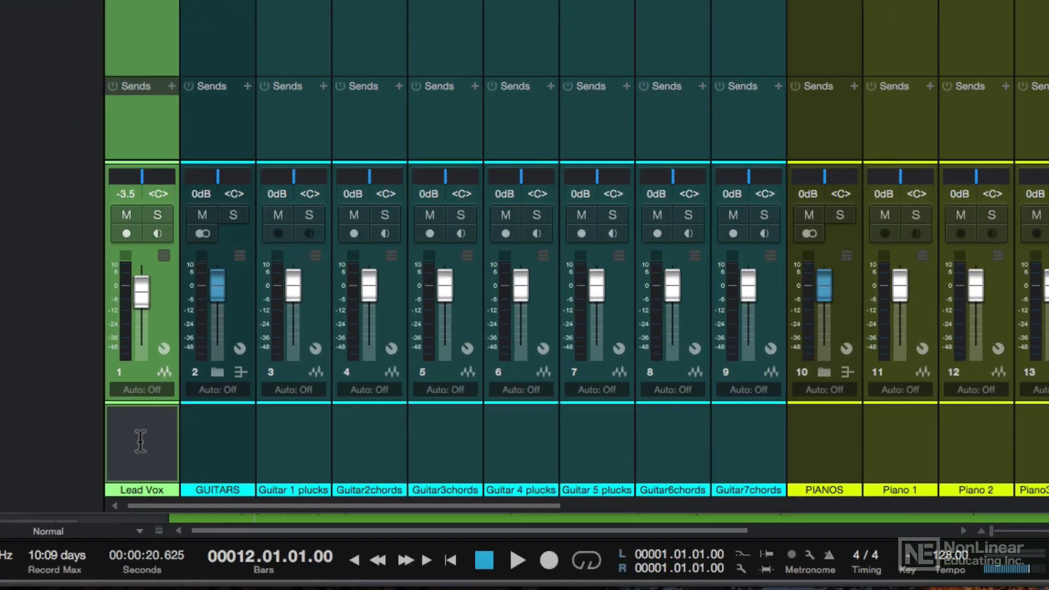
pyautogui.write('Vocals seem out of tune in the cho')
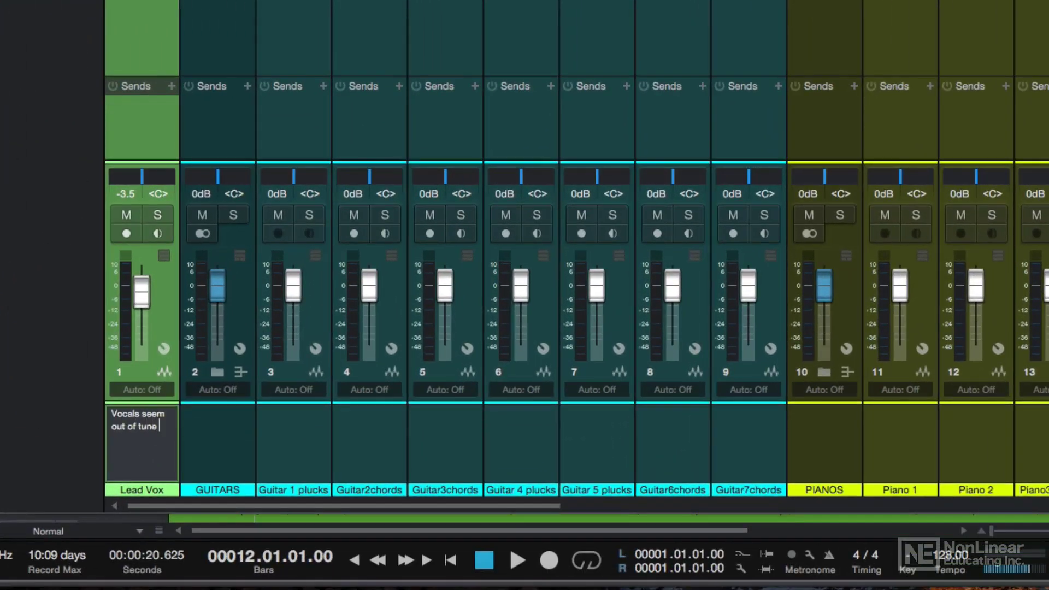
pyautogui.write('ruses.')
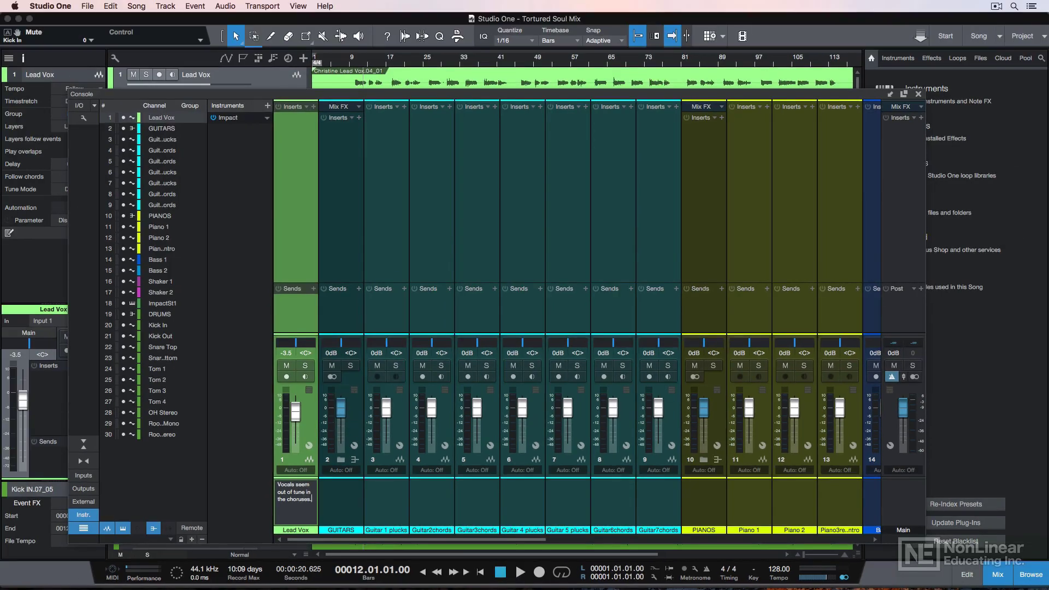